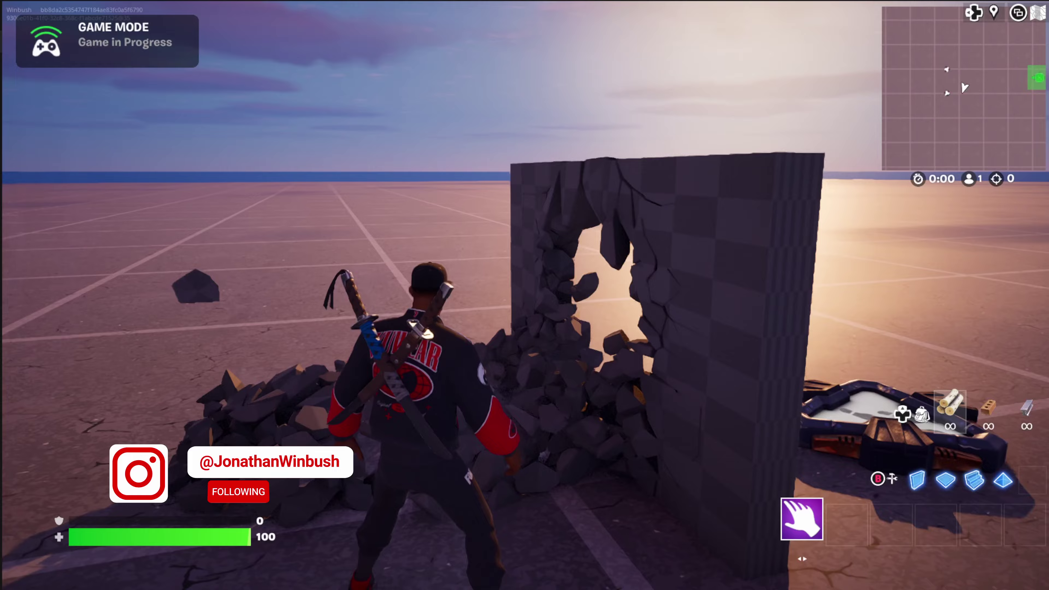
# Step: Walk the character past the sunlit side of the broken wall to view its hole and rubble
pyautogui.press('w')
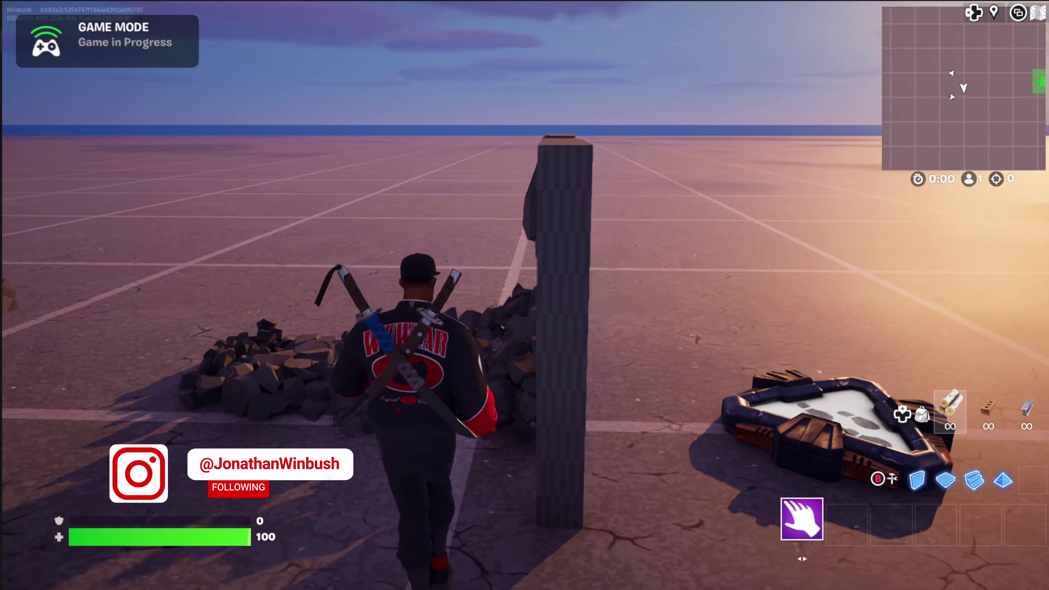
pyautogui.press('w')
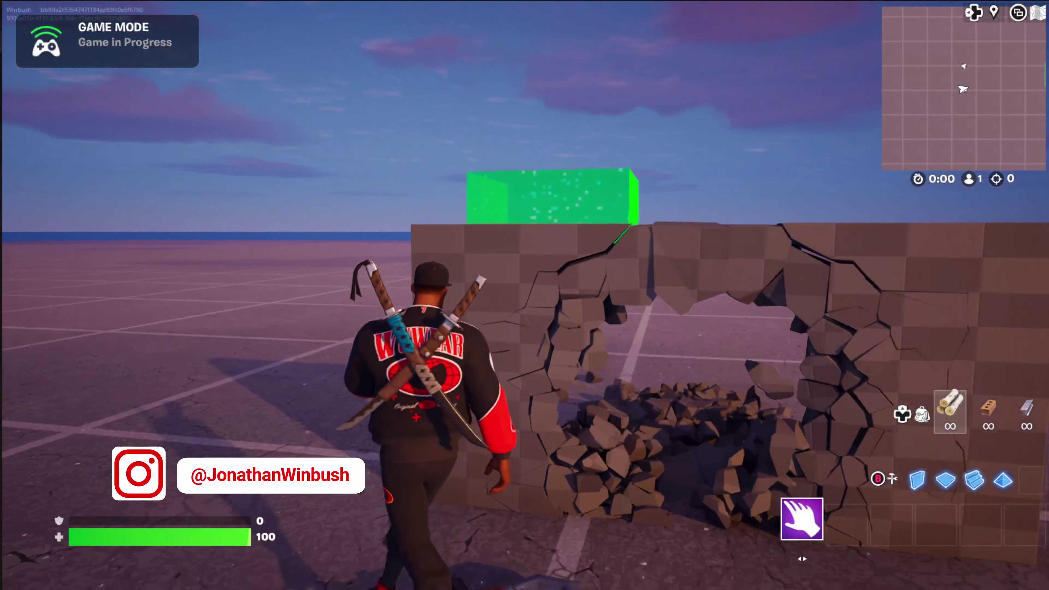
pyautogui.press('w')
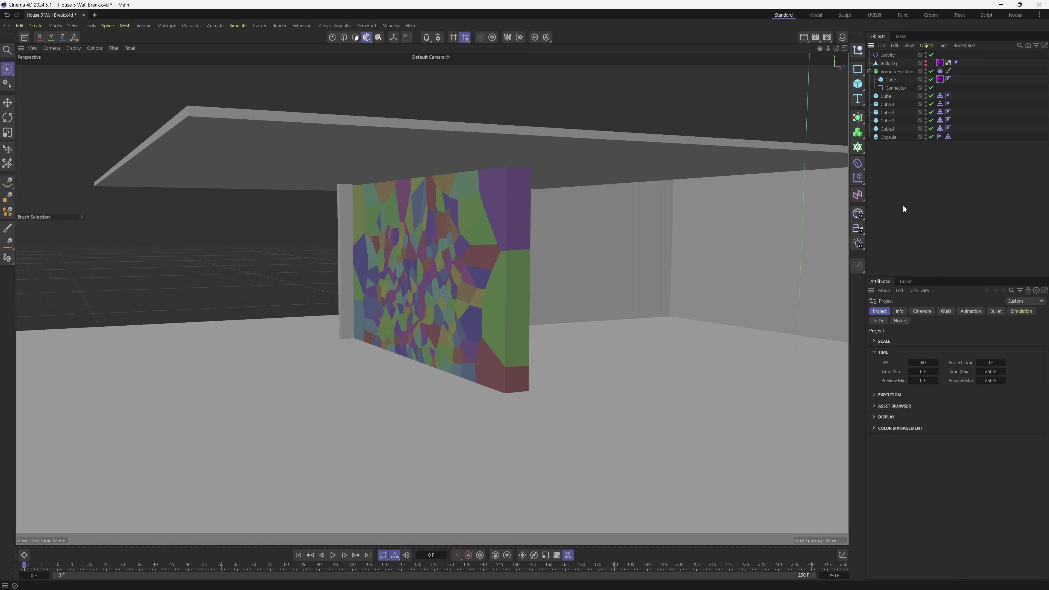
# Step: Preview the wall shatter, stop and rewind to the first frame, then close House 5 Wall Break.c4d
pyautogui.click(333, 555)
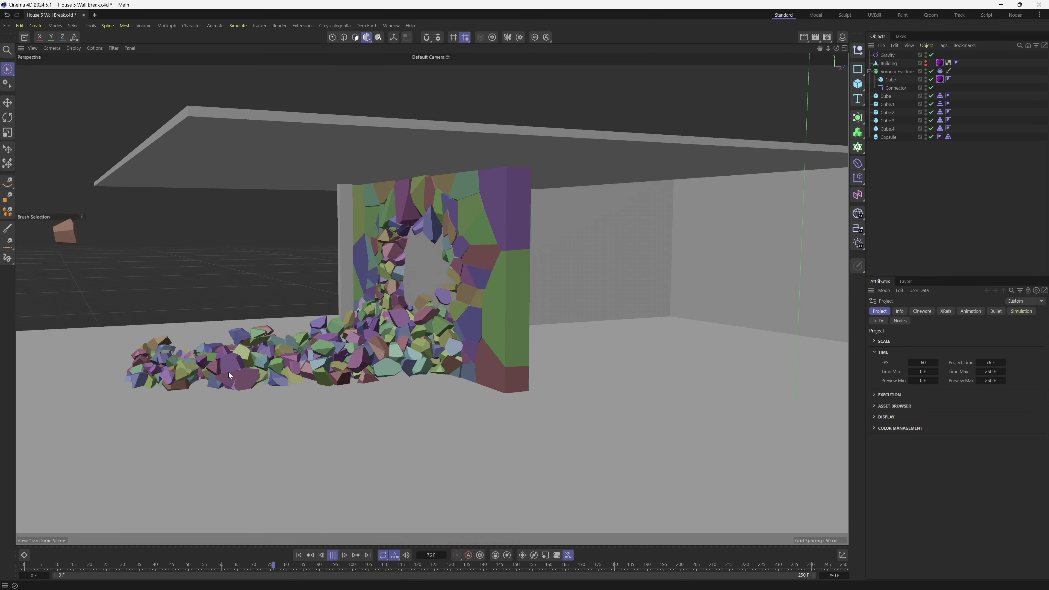
pyautogui.press('F8')
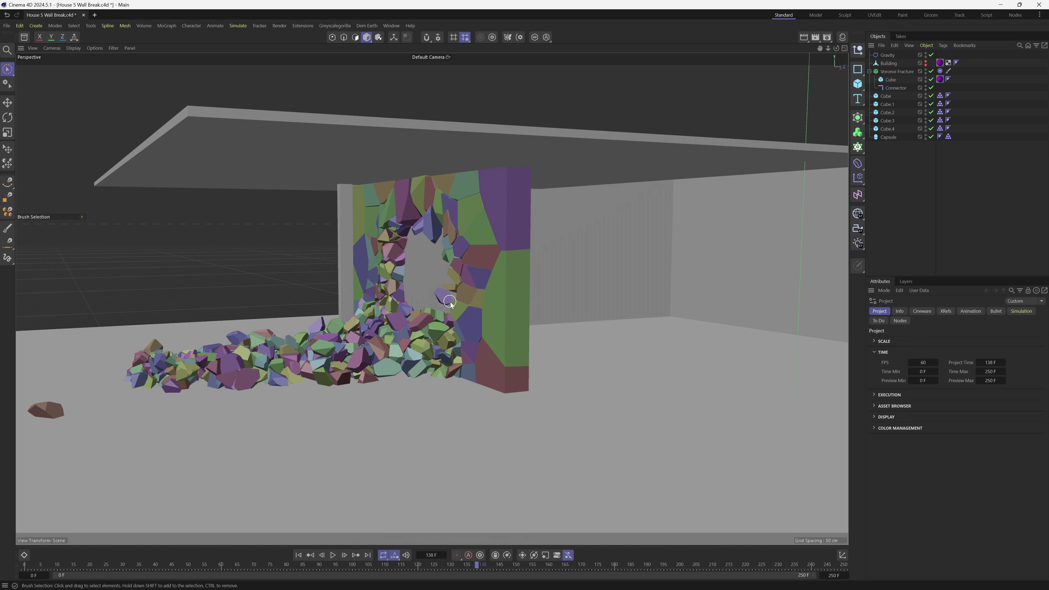
pyautogui.click(302, 557)
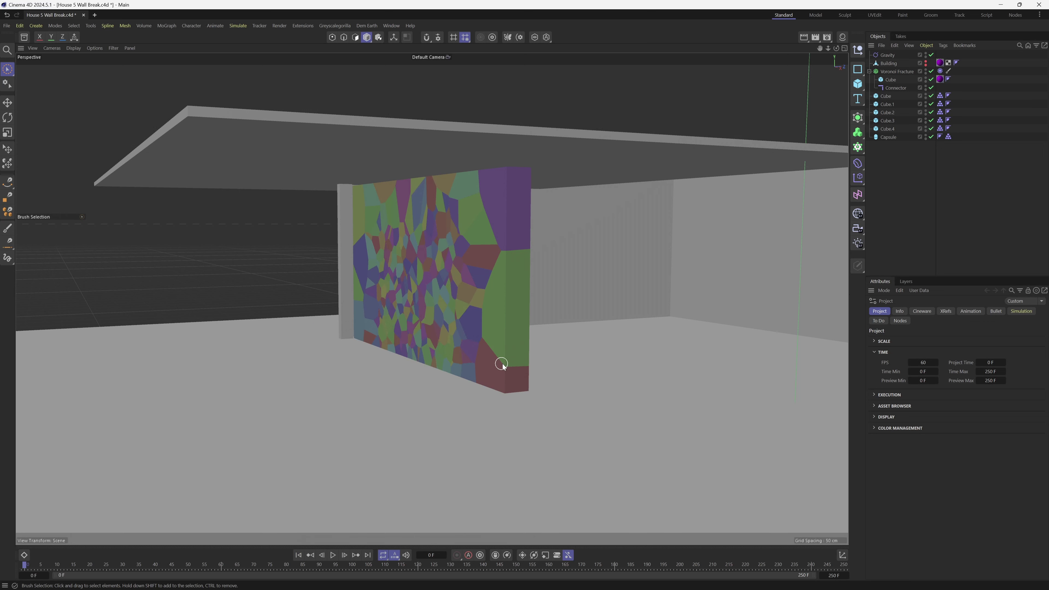
pyautogui.click(83, 15)
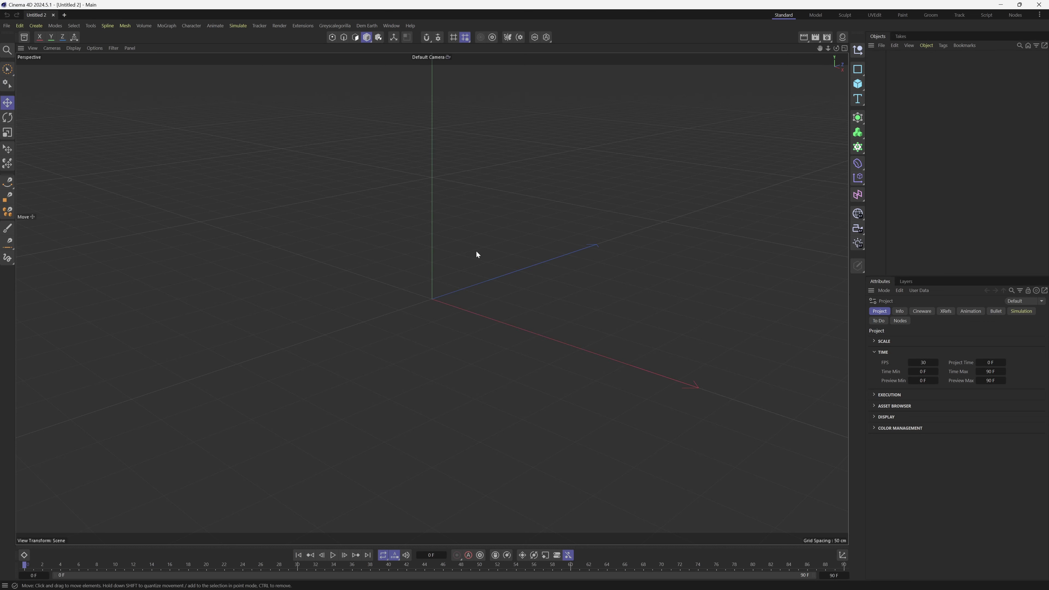
# Step: Add a cube flattened to 2 cm height as the floor, then add a second cube raised above it
pyautogui.click(858, 84)
pyautogui.moveTo(431, 214); pyautogui.dragTo(431, 286)
pyautogui.doubleClick(930, 339)
pyautogui.write('2')
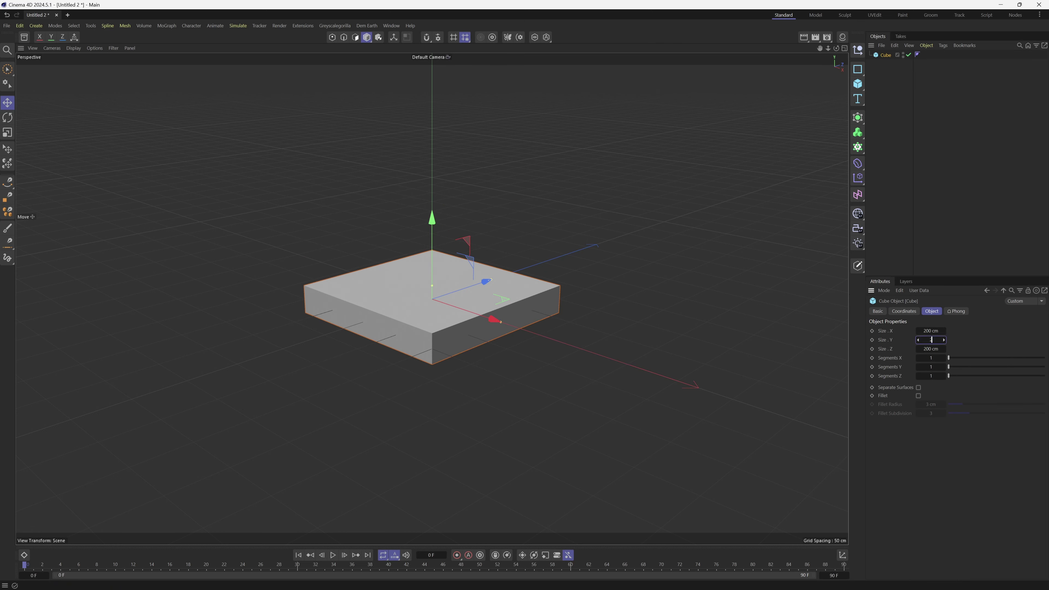
pyautogui.press('Return')
pyautogui.scroll(-6, 487, 303)
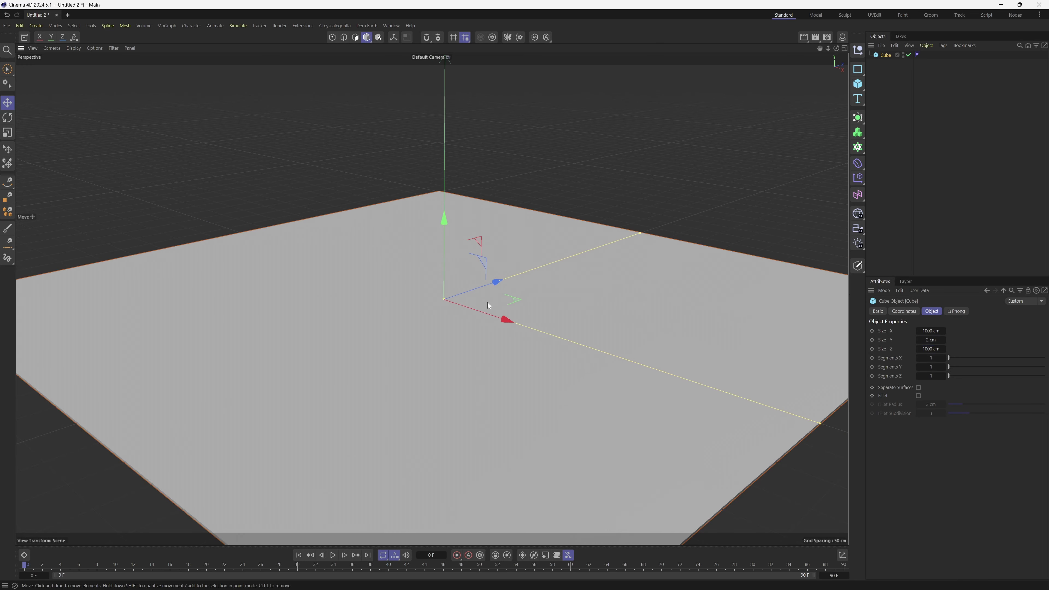
pyautogui.click(857, 84)
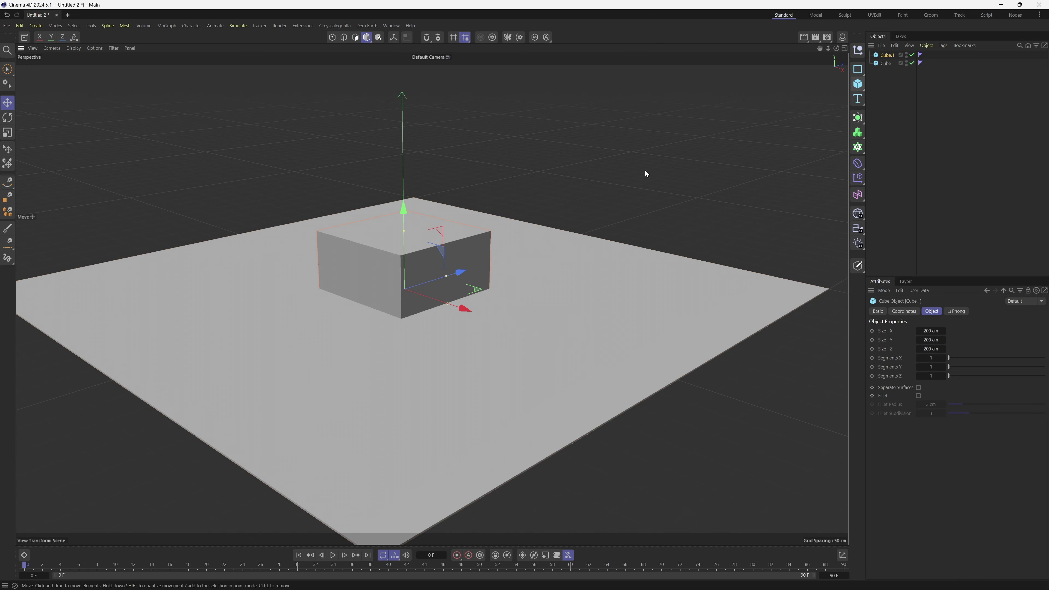
pyautogui.moveTo(403, 212); pyautogui.dragTo(406, 101)
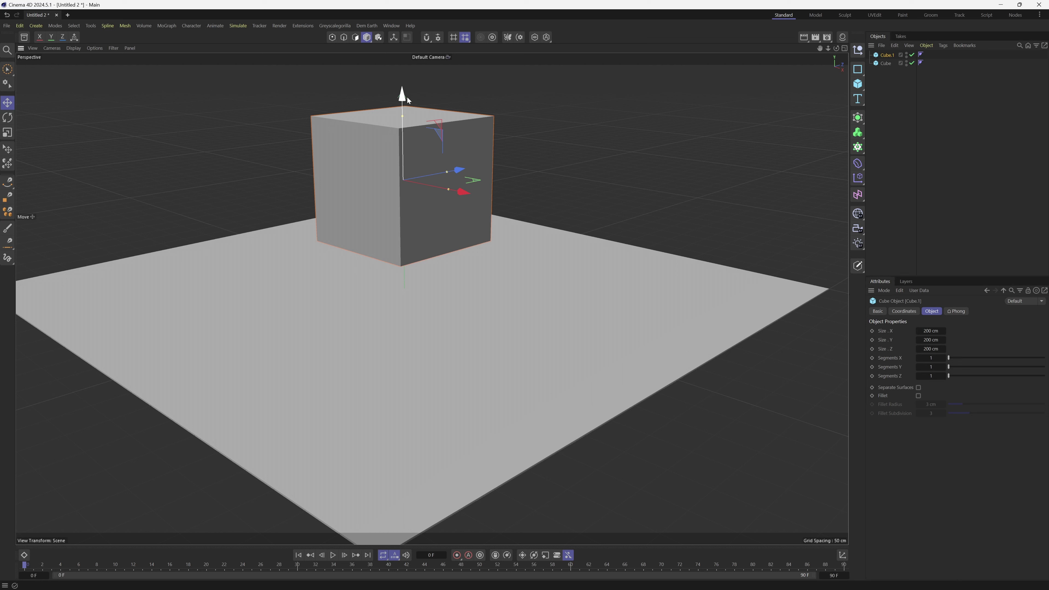
# Step: Add a MoGraph Voronoi Fracture and nest the raised Cube.1 inside it to split it into fragments
pyautogui.click(858, 149)
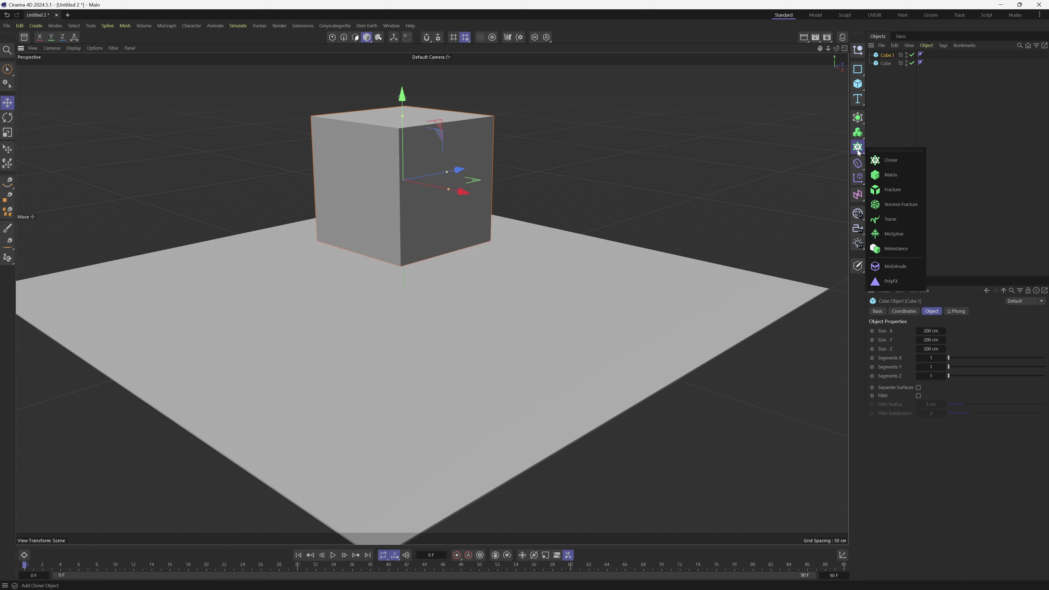
pyautogui.click(907, 206)
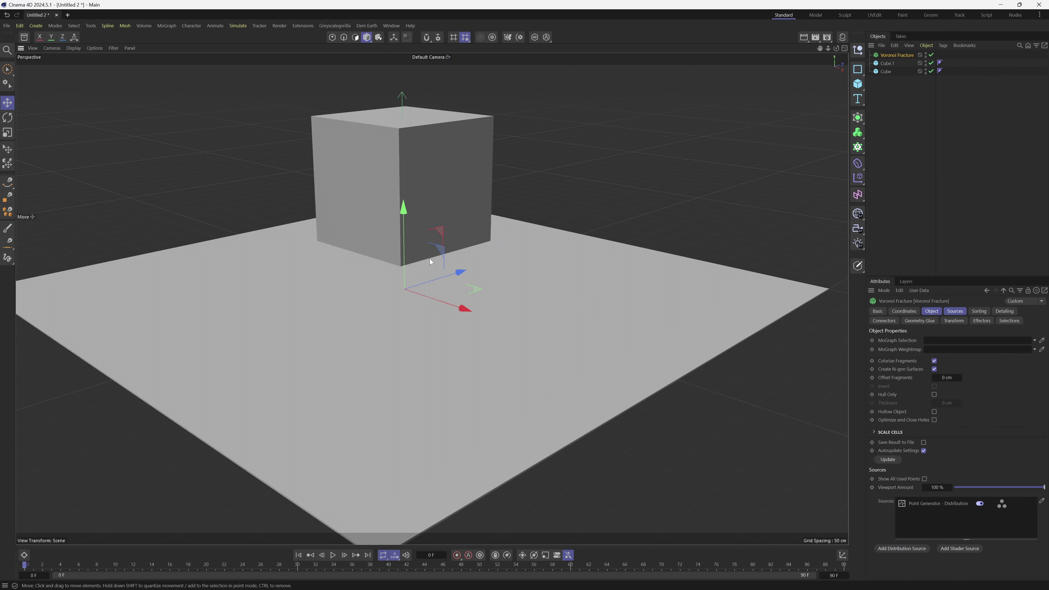
pyautogui.click(318, 187)
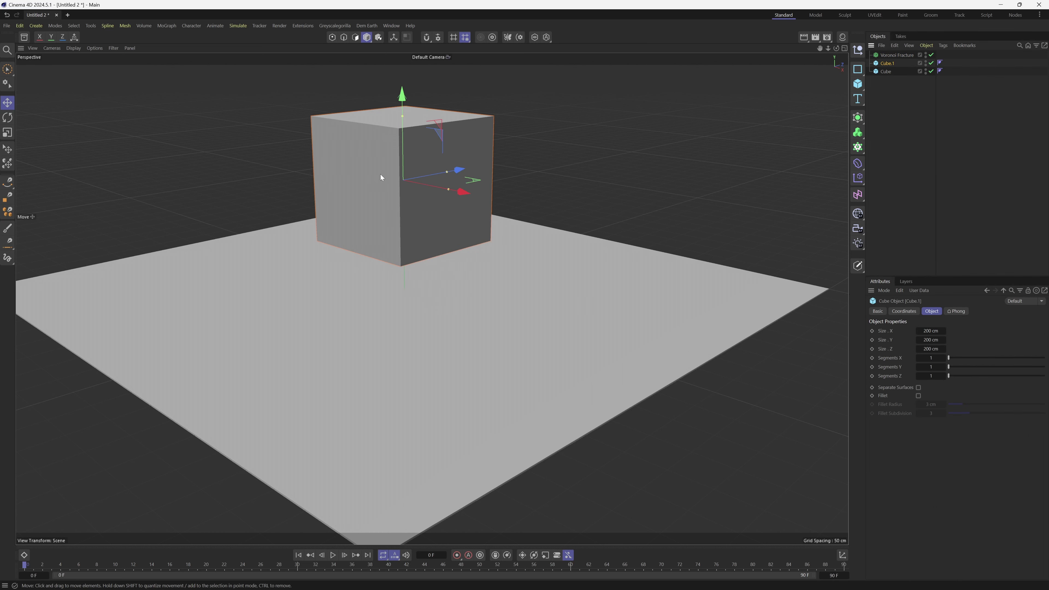
pyautogui.moveTo(888, 64); pyautogui.dragTo(897, 57)
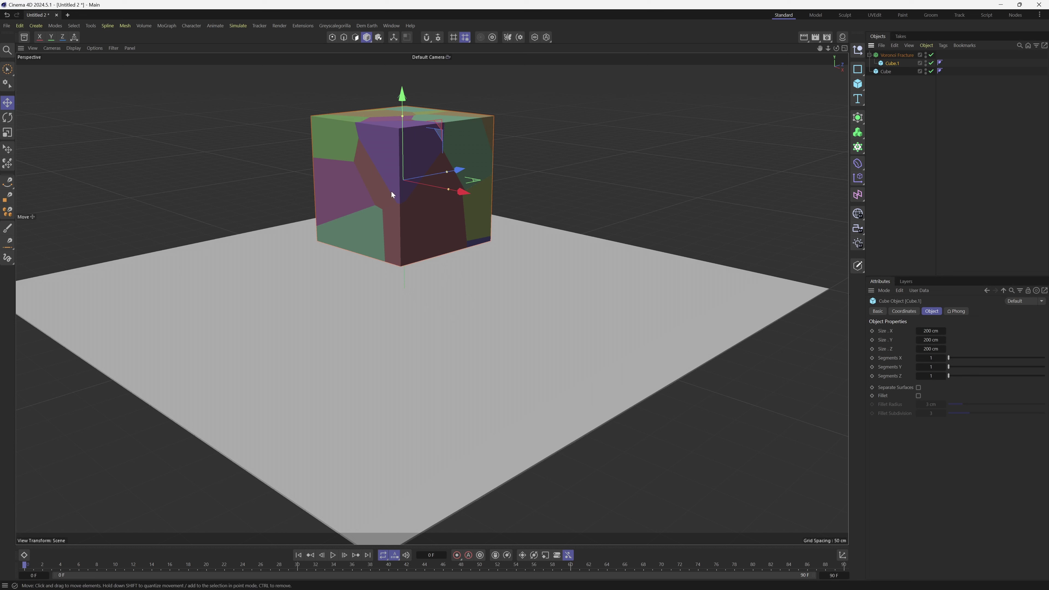
pyautogui.click(475, 240)
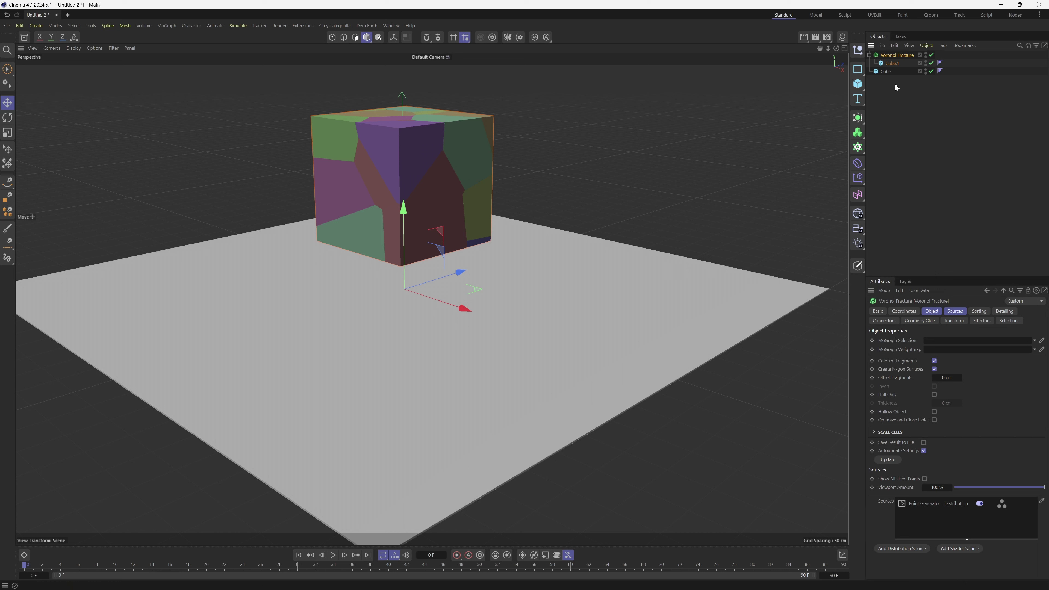
pyautogui.click(886, 71)
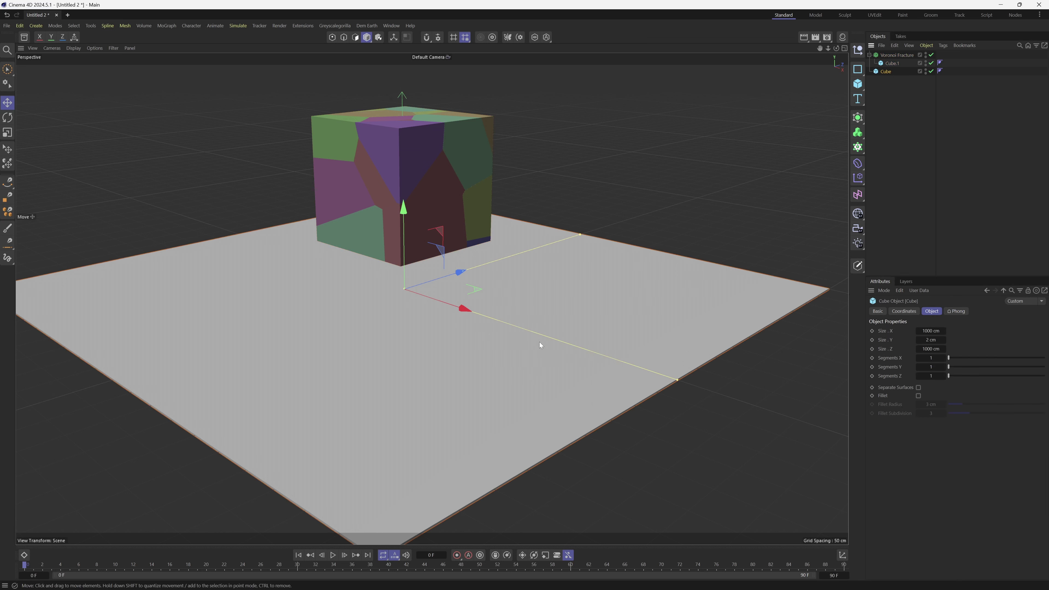
# Step: Give the floor cube a Collider simulation tag
pyautogui.click(943, 45)
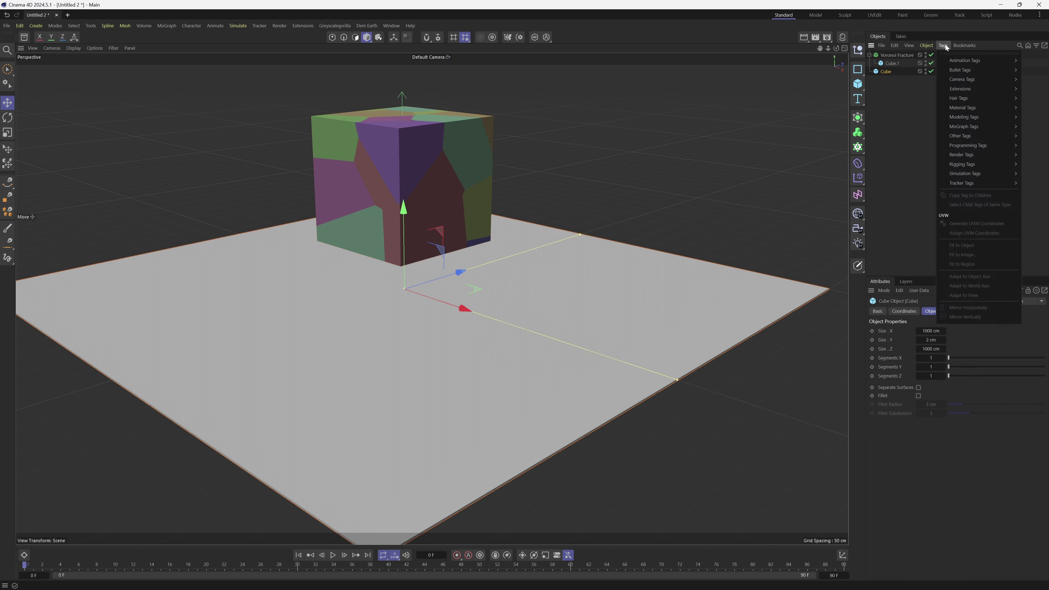
pyautogui.moveTo(976, 174)
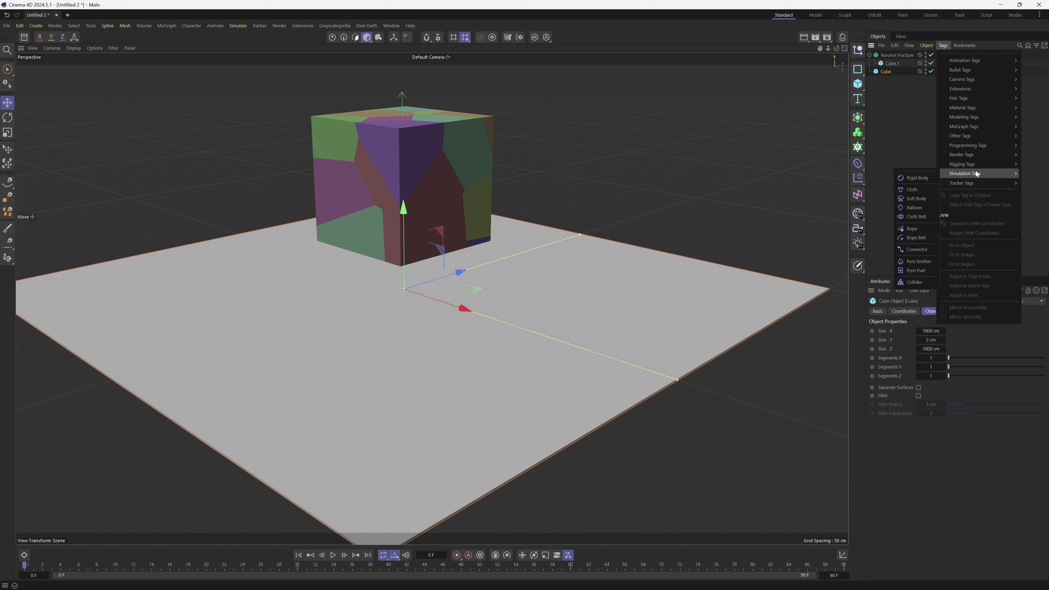
pyautogui.click(911, 283)
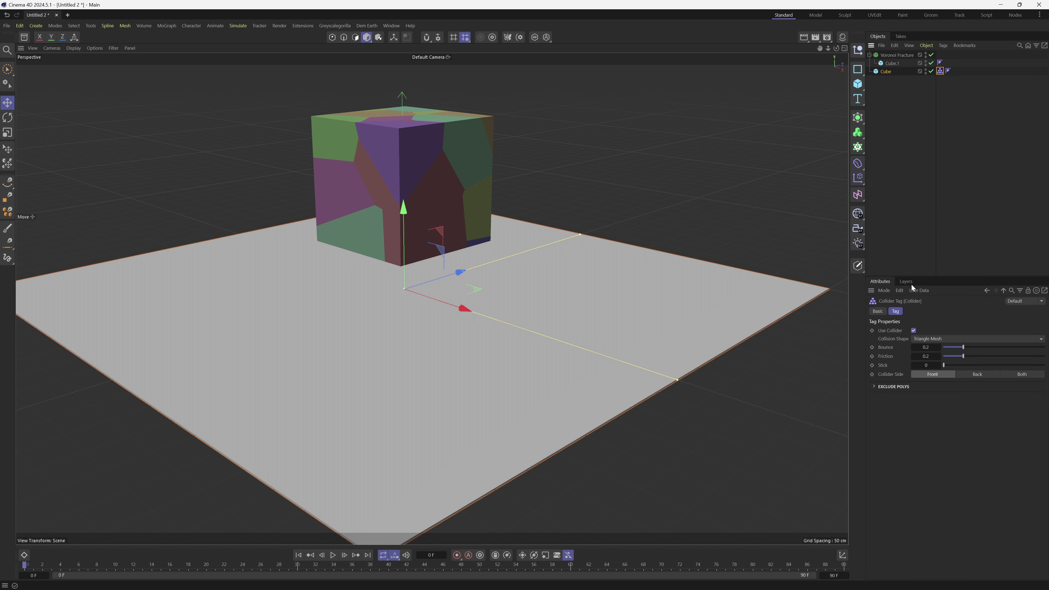
# Step: Give the Voronoi Fracture a Rigid Body simulation tag
pyautogui.click(901, 55)
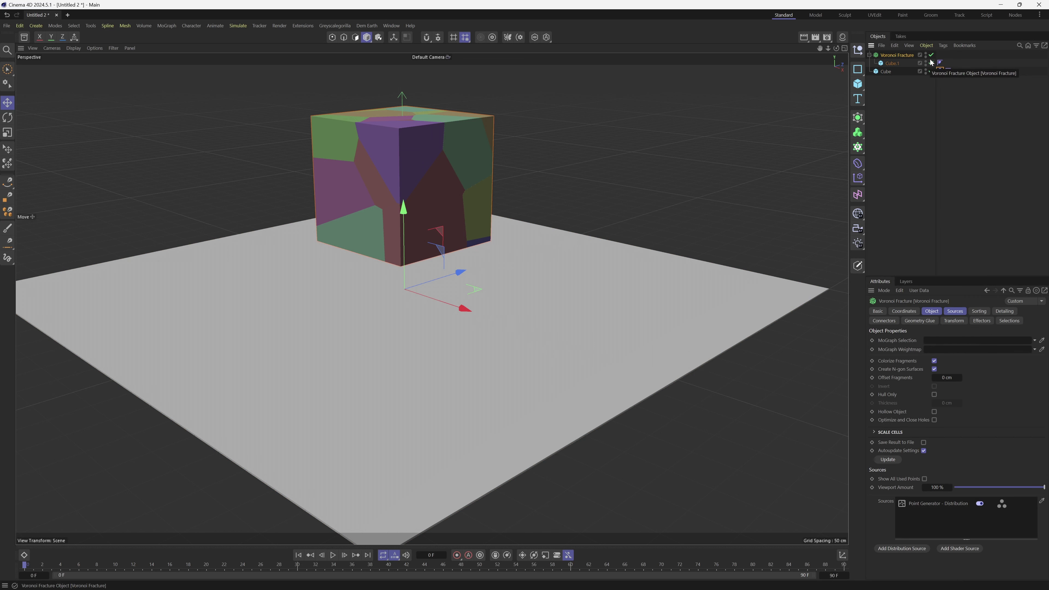
pyautogui.click(943, 45)
pyautogui.moveTo(966, 174)
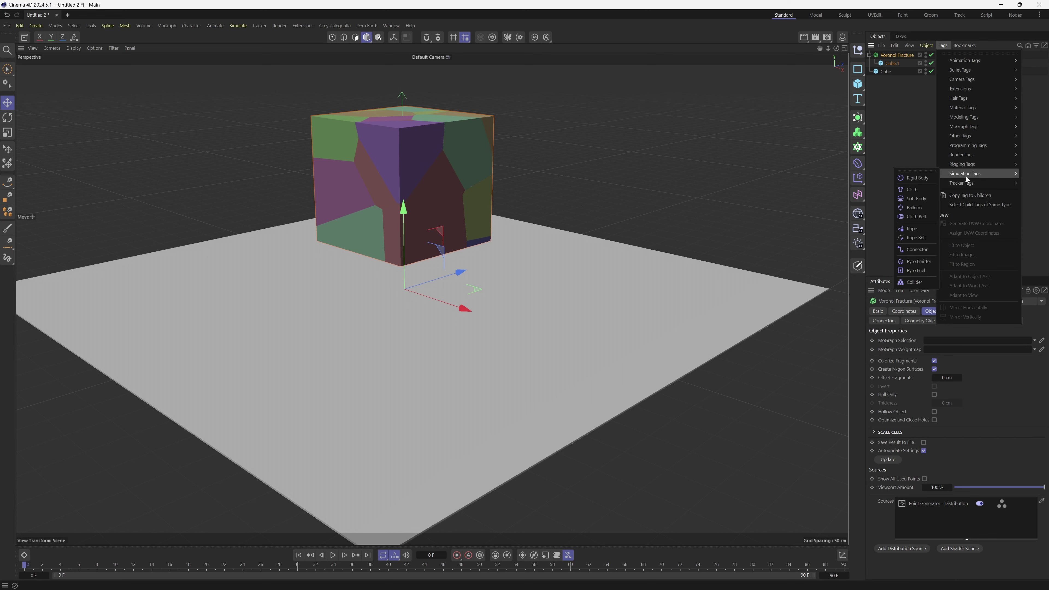
pyautogui.click(917, 178)
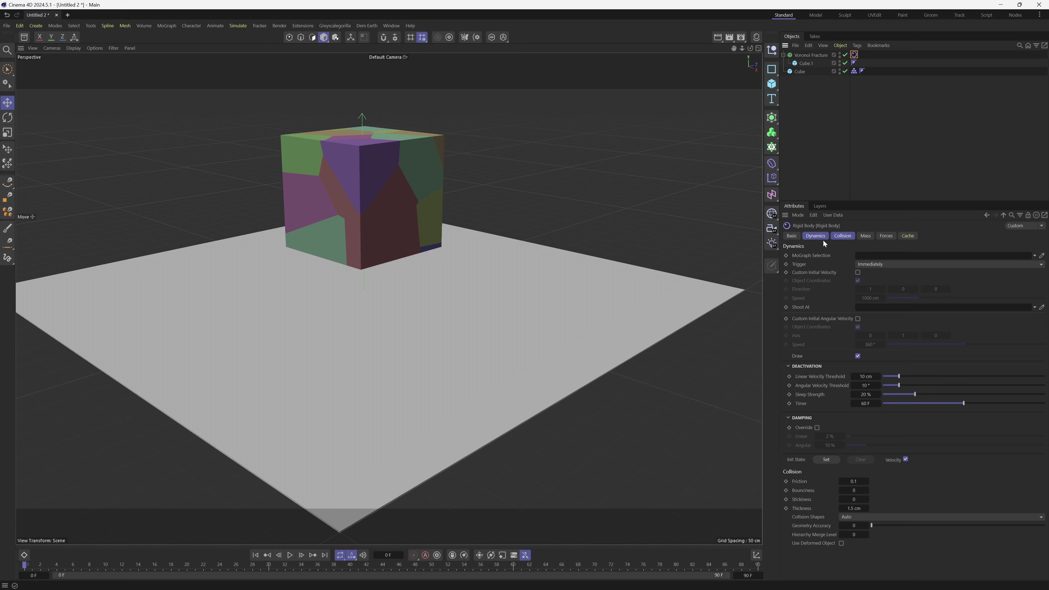
# Step: Cache the whole scene's rigid body simulation from the Rigid Body tag's Cache settings
pyautogui.click(844, 236)
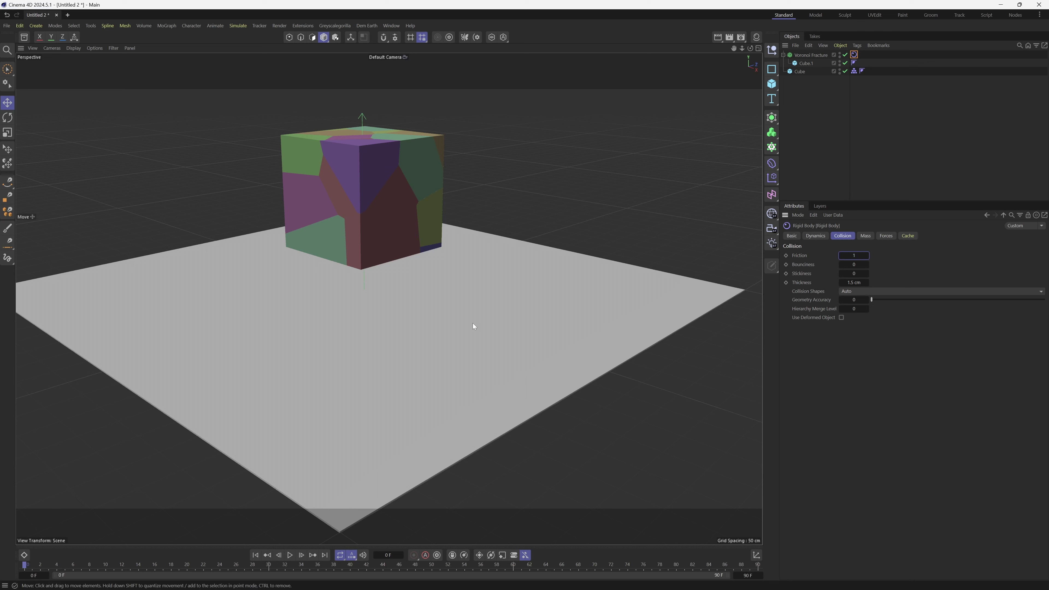
pyautogui.click(909, 236)
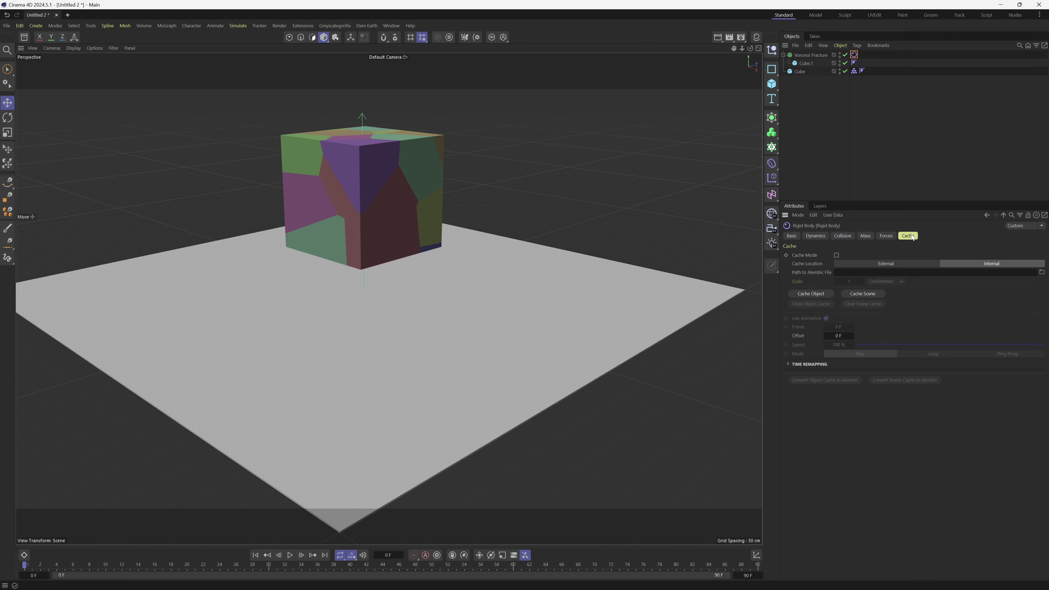
pyautogui.click(866, 296)
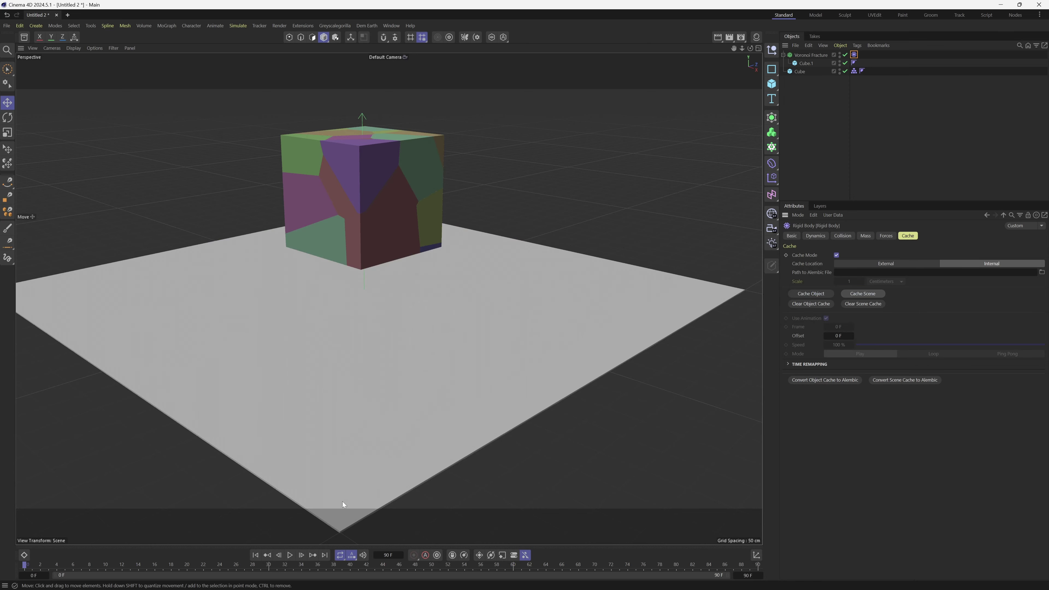
# Step: Play the cached shatter until the pieces scatter, then return to frame 0
pyautogui.click(290, 555)
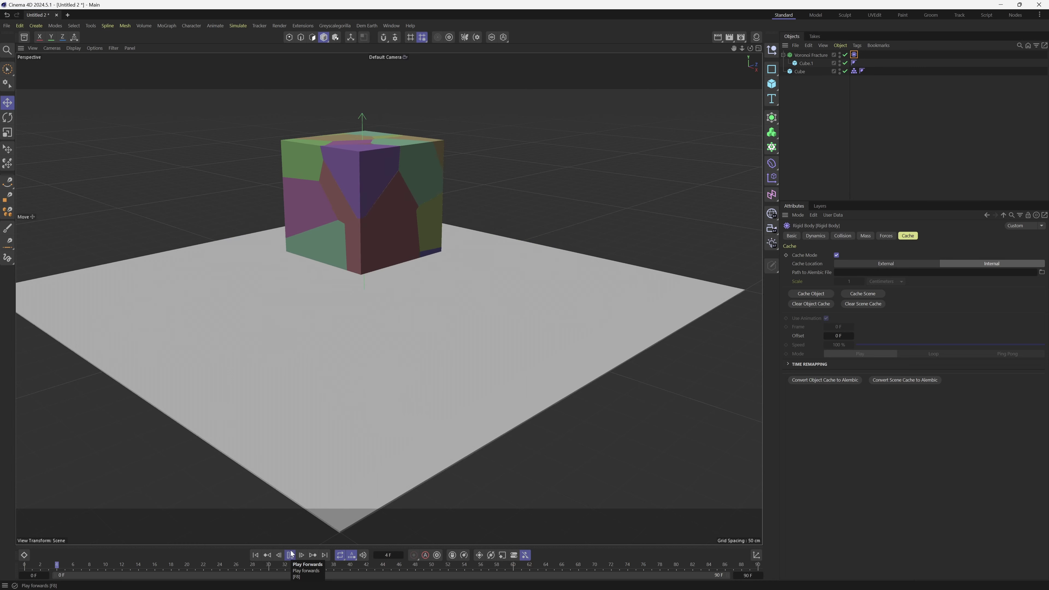
pyautogui.click(289, 554)
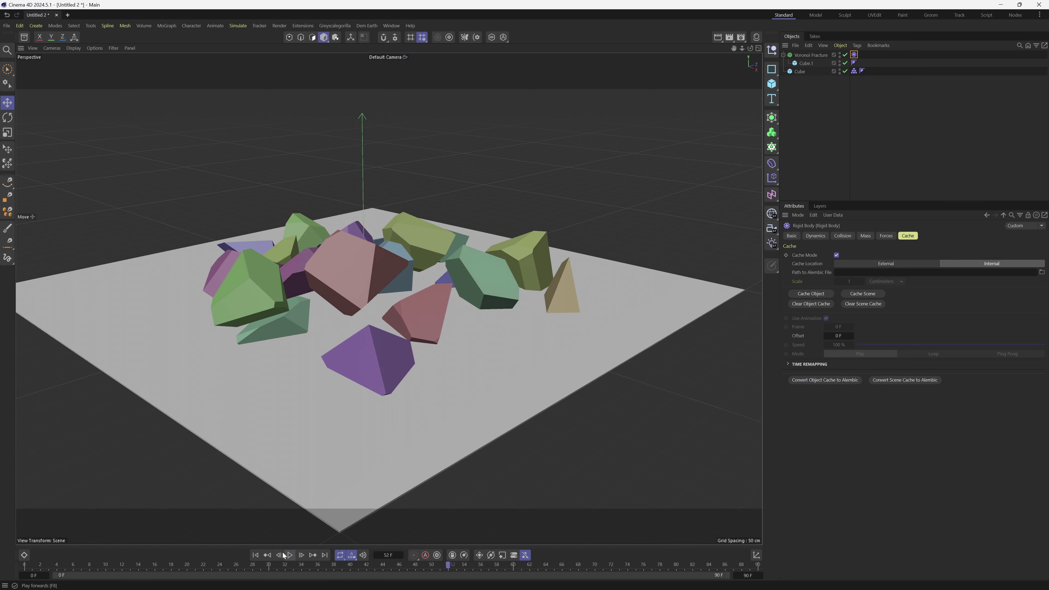
pyautogui.hotkey('shift', 'f')
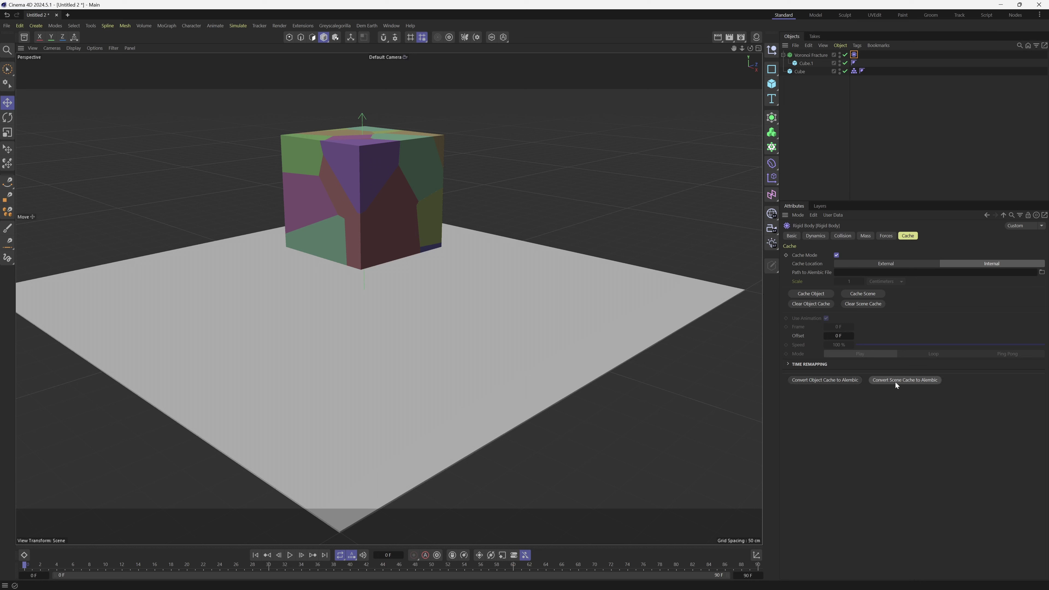
# Step: Export the Voronoi Fracture's simulation cache as an Alembic file named Crash
pyautogui.click(809, 55)
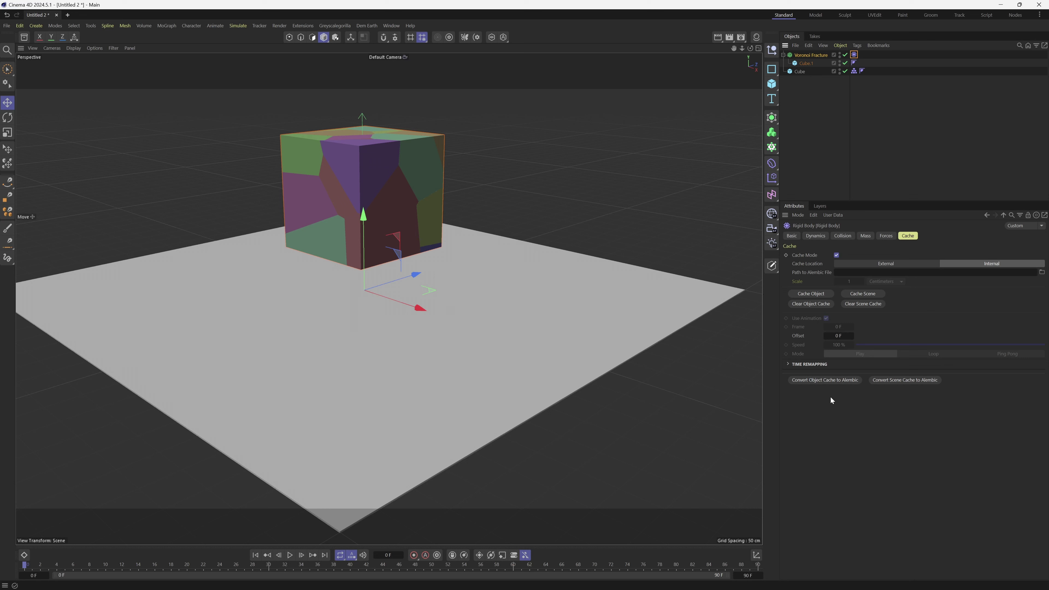
pyautogui.click(831, 382)
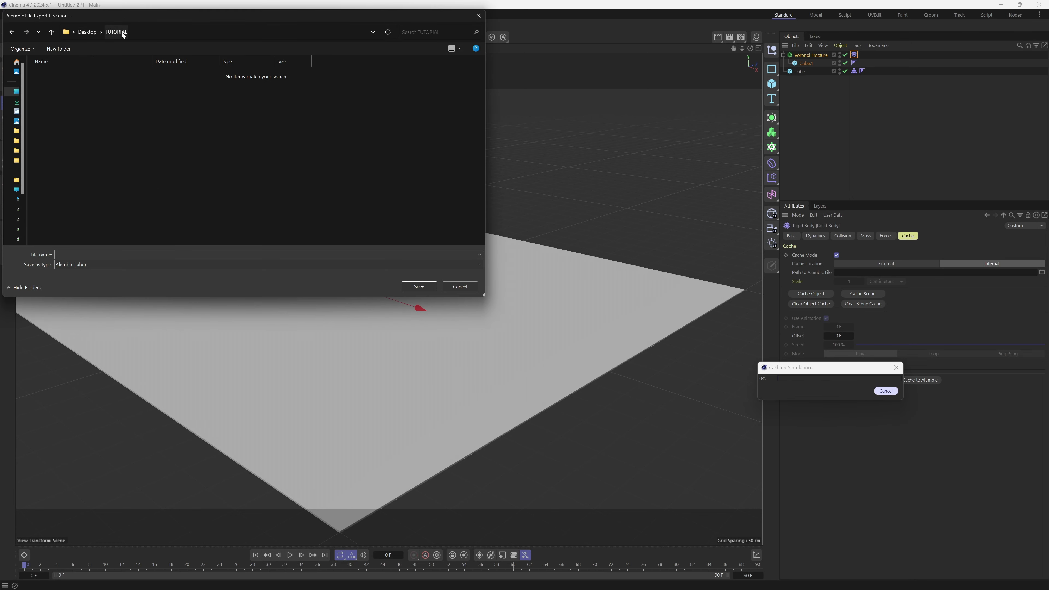
pyautogui.write('Crash')
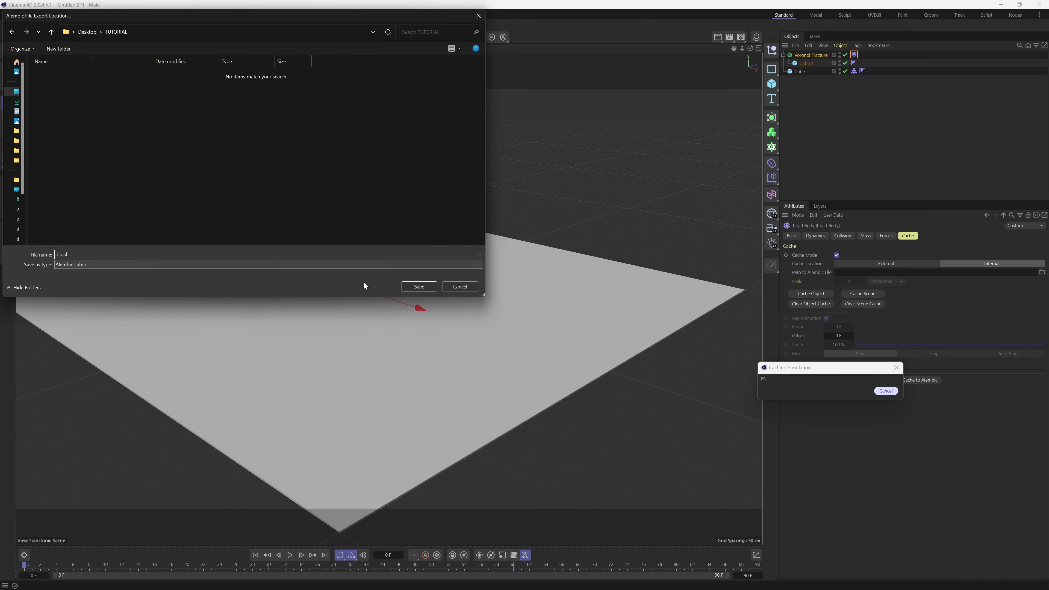
pyautogui.click(419, 287)
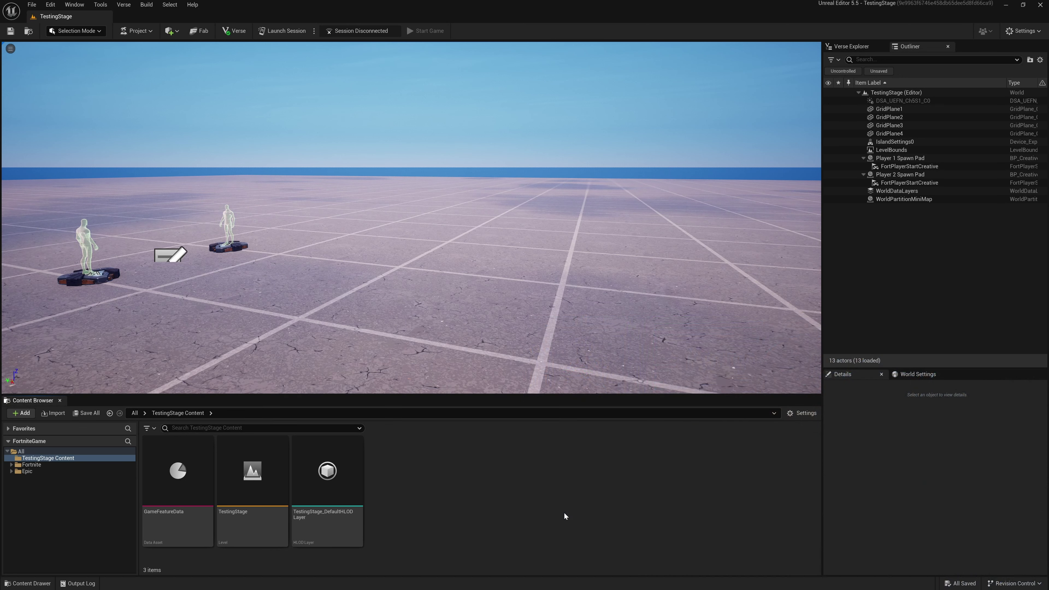
# Step: Create a new folder named ABC in TestingStage Content and open it
pyautogui.rightClick(398, 476)
pyautogui.click(432, 237)
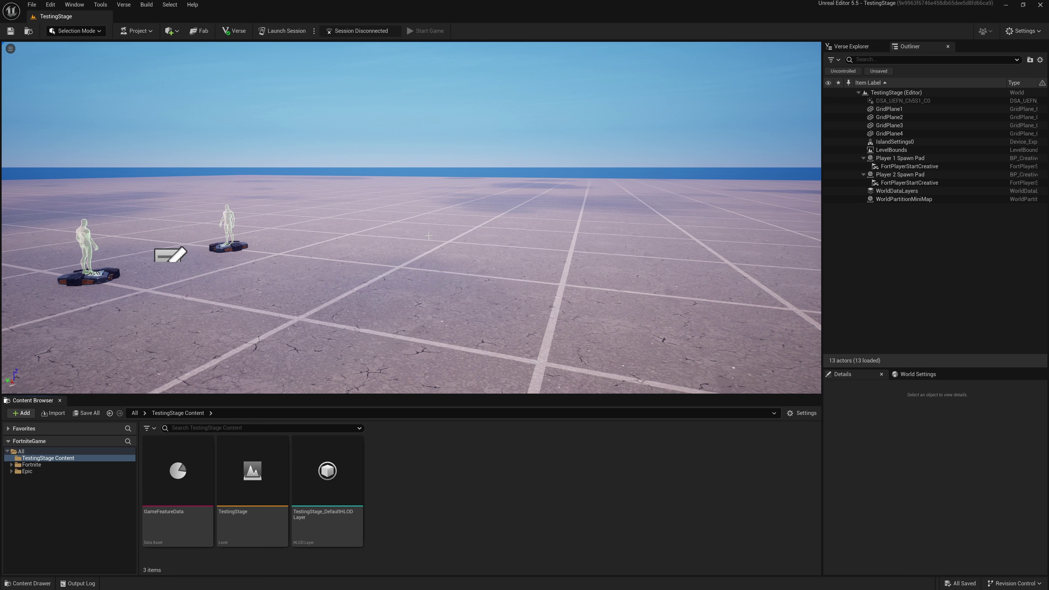
pyautogui.write('ABC')
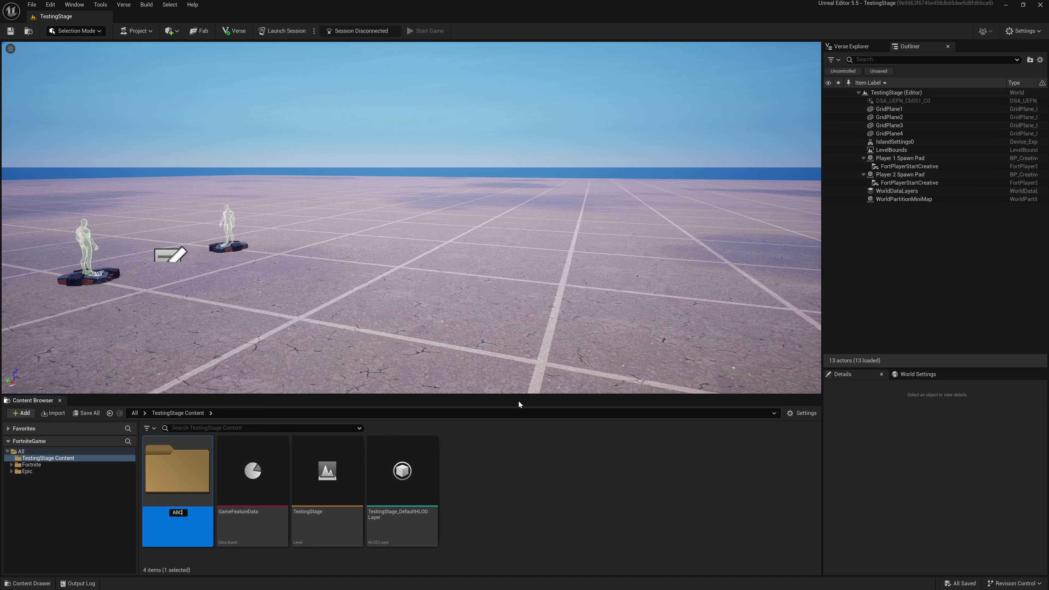
pyautogui.doubleClick(196, 469)
# Step: Drag Crash_Rigid Body_v0.abc from File Explorer into the ABC folder
pyautogui.hotkey('alt', 'Tab')
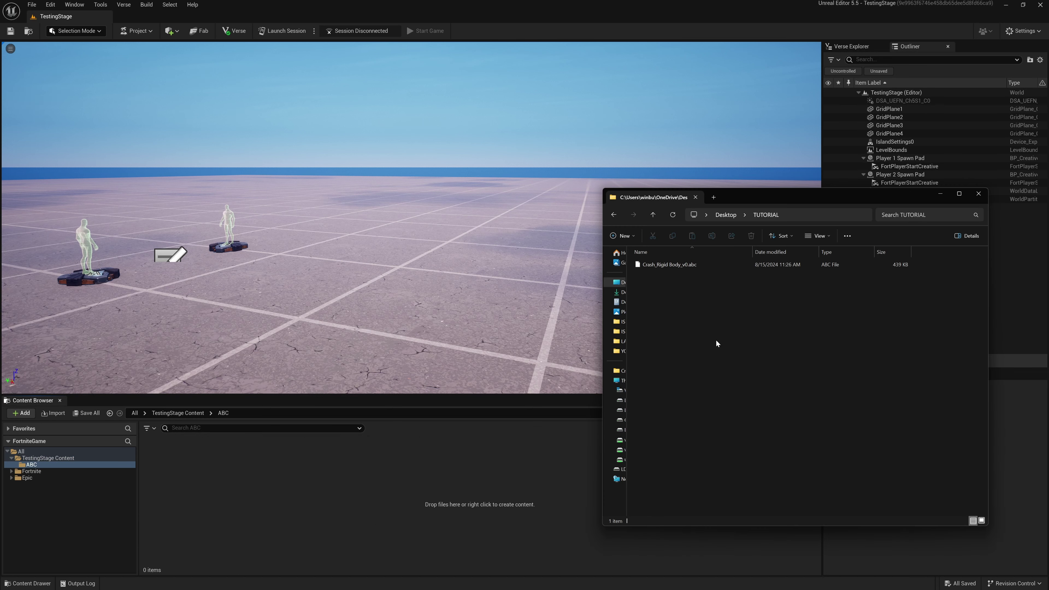
pyautogui.click(692, 267)
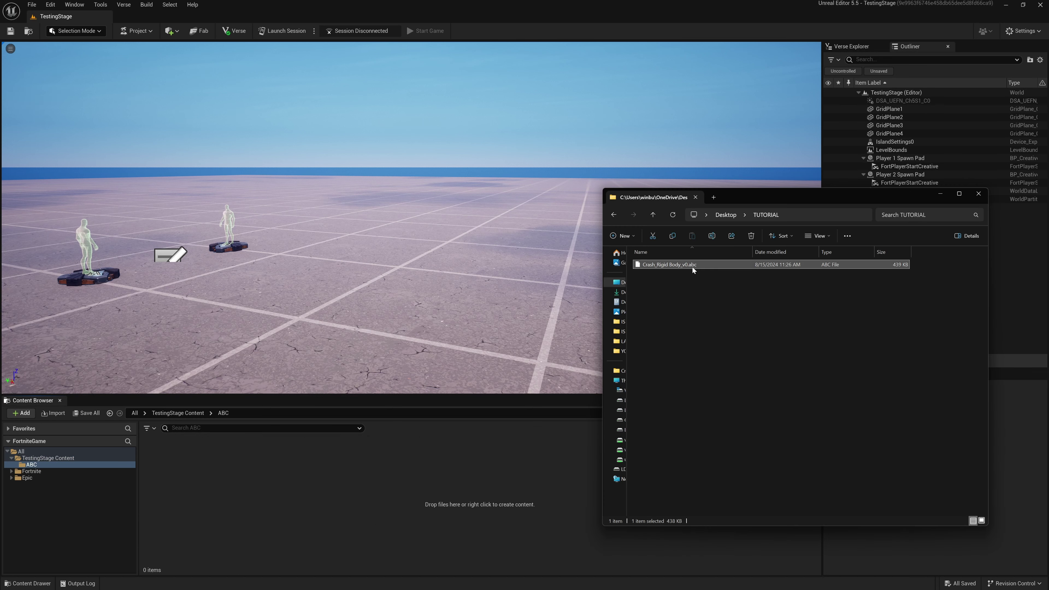
pyautogui.moveTo(724, 263); pyautogui.dragTo(338, 506)
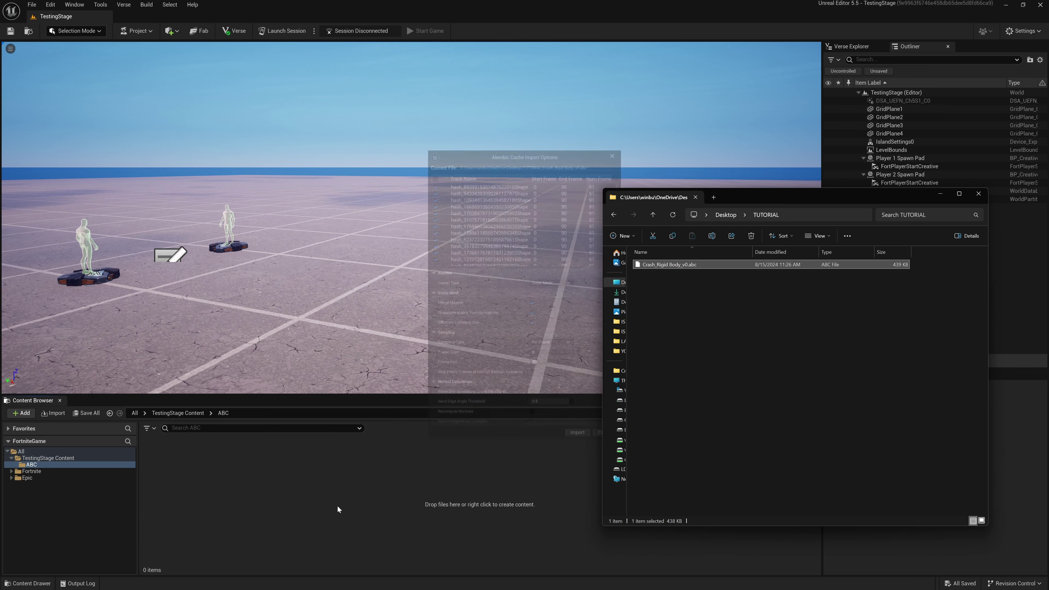
# Step: Import Crash_Rigid_Body_v0.abc as a Skeletal type with all tracks included
pyautogui.click(480, 146)
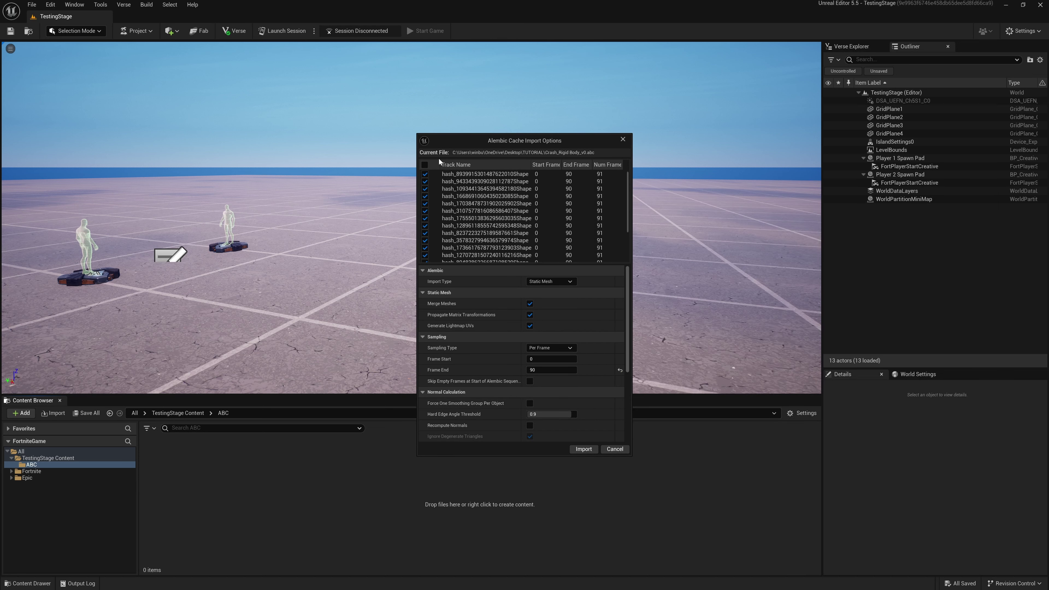
pyautogui.click(424, 165)
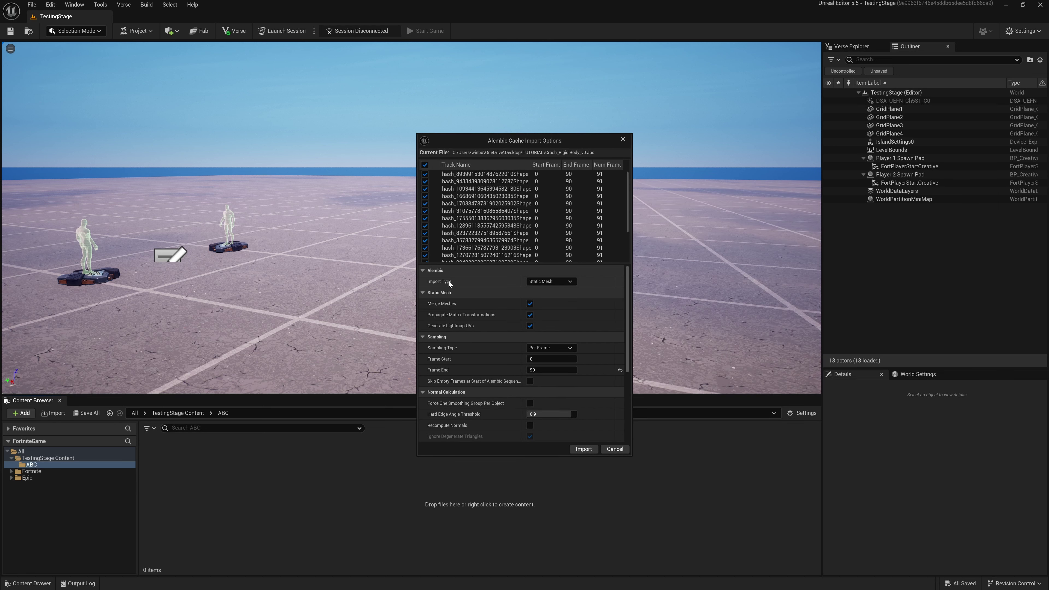
pyautogui.click(561, 282)
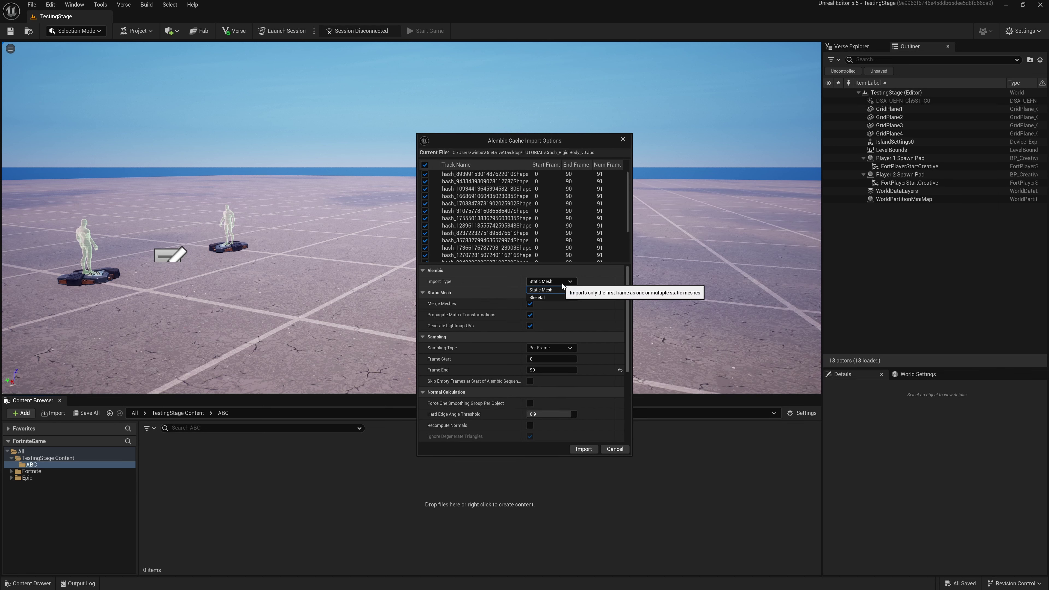
pyautogui.click(553, 298)
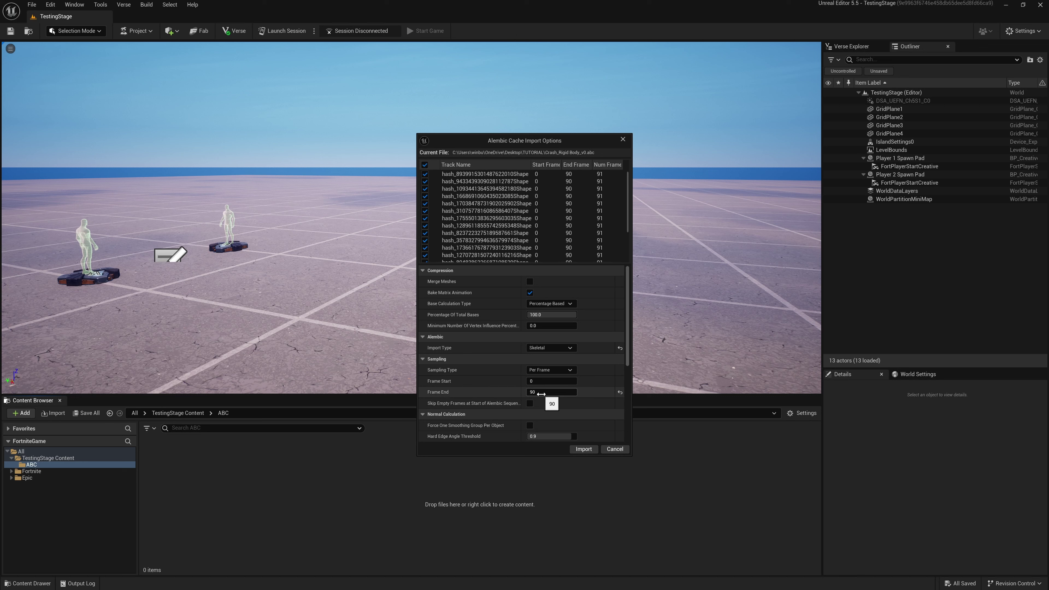
pyautogui.click(579, 450)
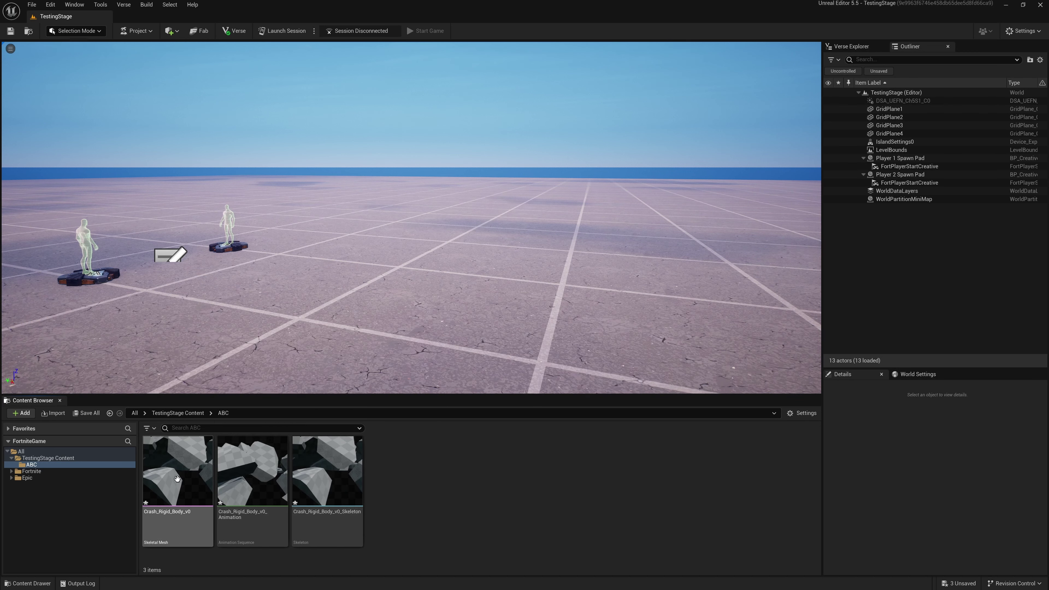
# Step: Place the Crash_Rigid_Body_v0 mesh in the level and reset its location to 0, 0, 0
pyautogui.moveTo(177, 478)
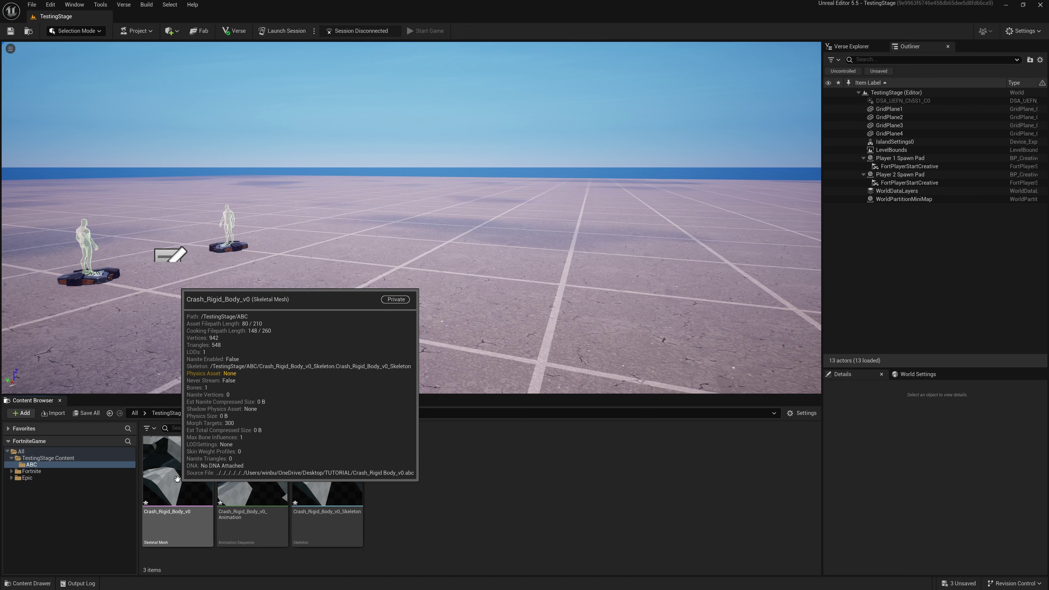
pyautogui.moveTo(178, 479); pyautogui.dragTo(392, 265)
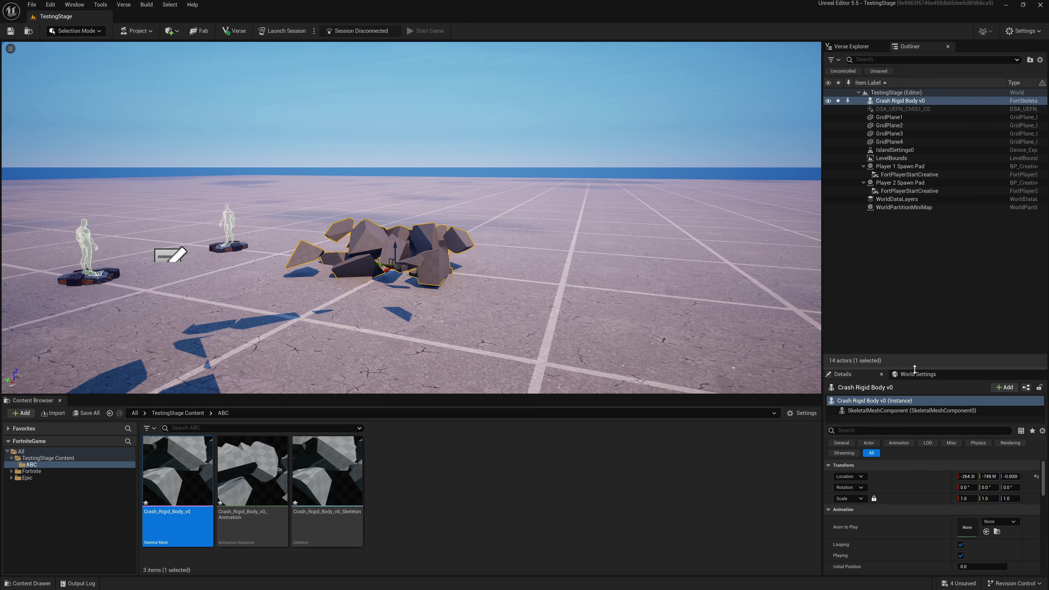
pyautogui.moveTo(915, 369); pyautogui.dragTo(914, 254)
pyautogui.click(1036, 381)
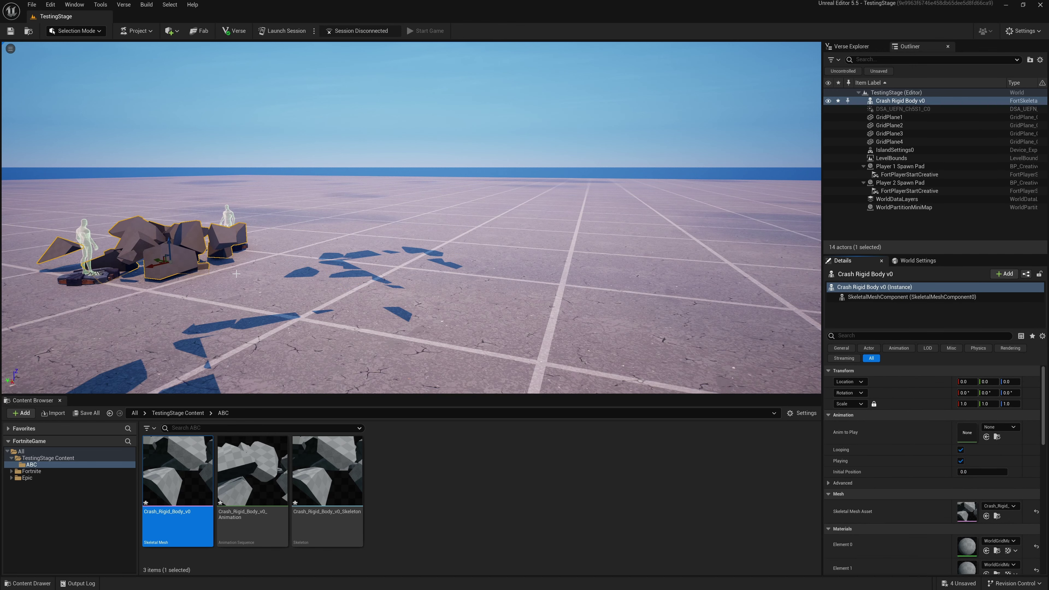
pyautogui.moveTo(236, 273); pyautogui.dragTo(411, 298, button='right')
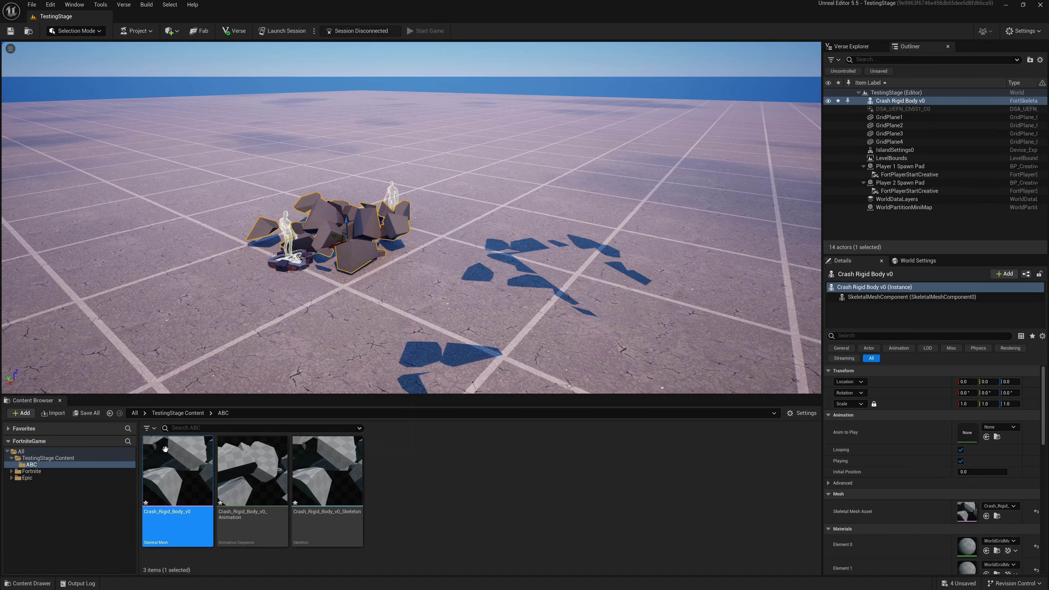
pyautogui.click(46, 458)
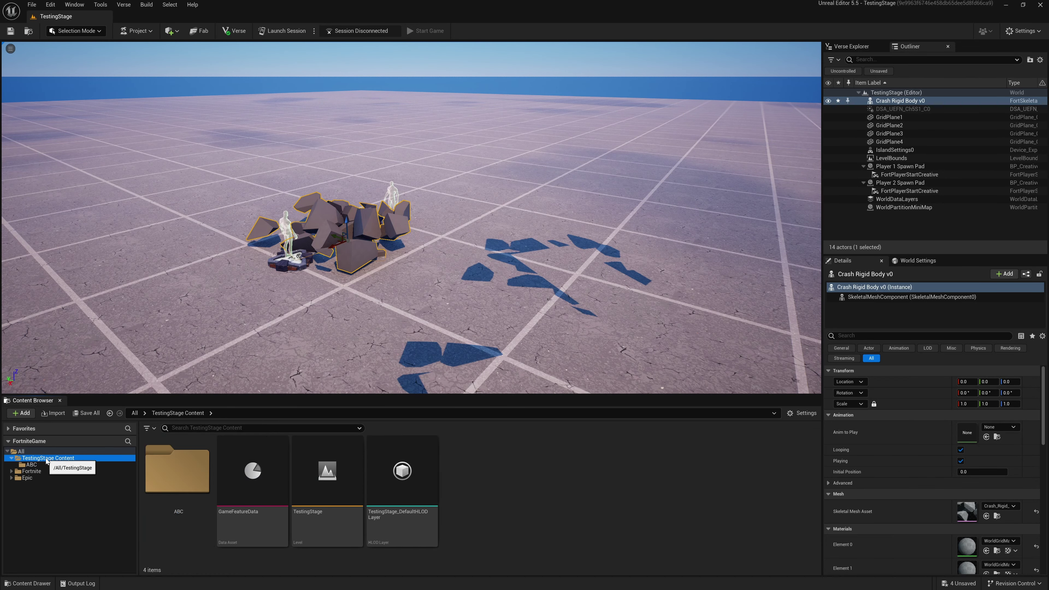
# Step: Create a Cinematics Level Sequence named ABC in TestingStage Content and open it in Sequencer
pyautogui.rightClick(465, 470)
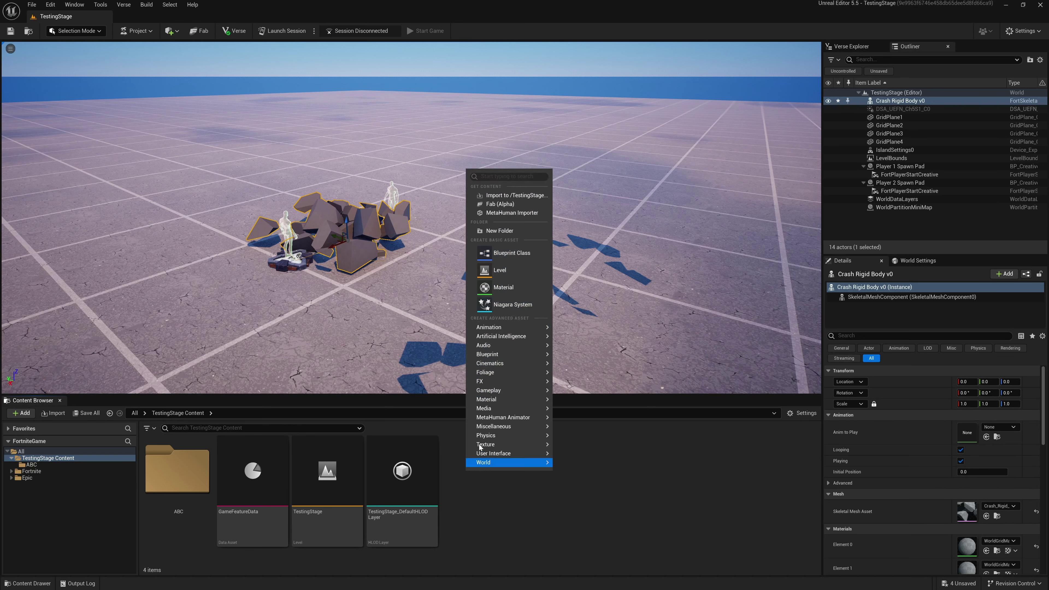
pyautogui.moveTo(510, 365)
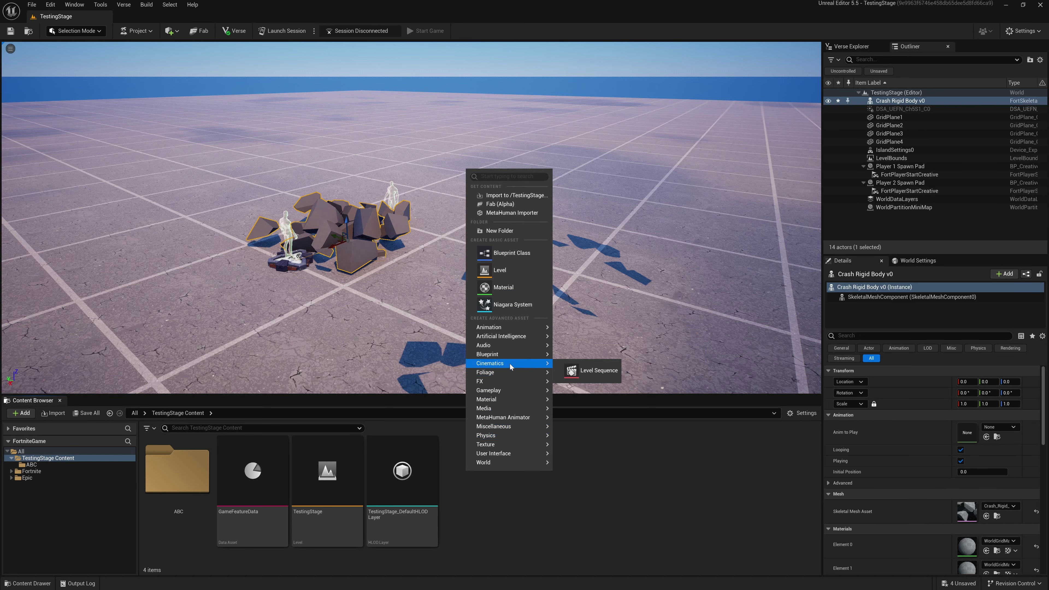
pyautogui.click(597, 371)
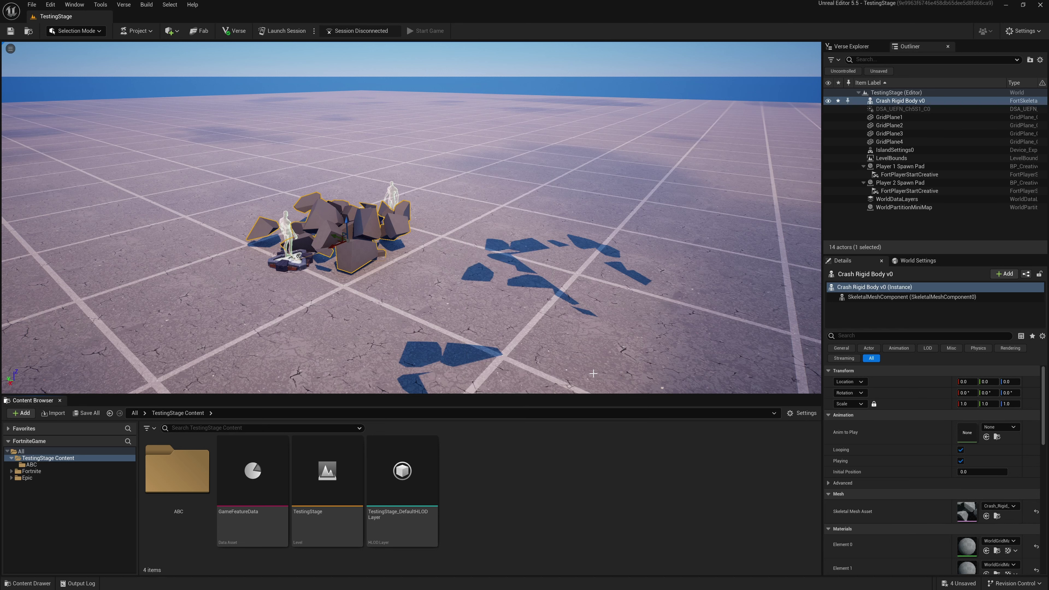
pyautogui.write('ABC')
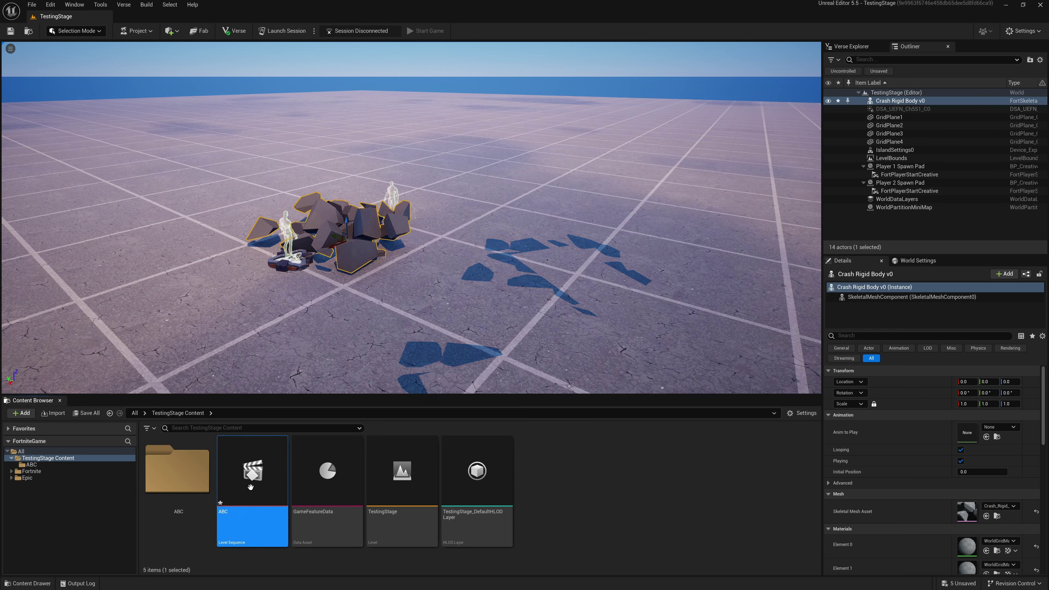
pyautogui.press('Return')
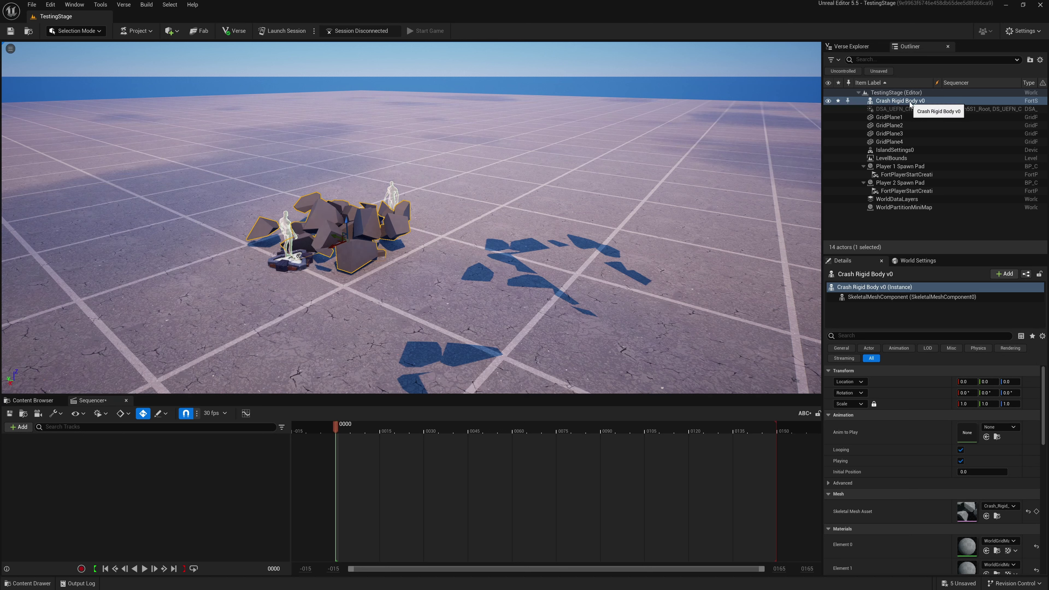
# Step: Add Crash Rigid Body v0 to ABC with the Crash_Rigid_Body_v0_Animation clip and play it back
pyautogui.moveTo(910, 102); pyautogui.dragTo(140, 481)
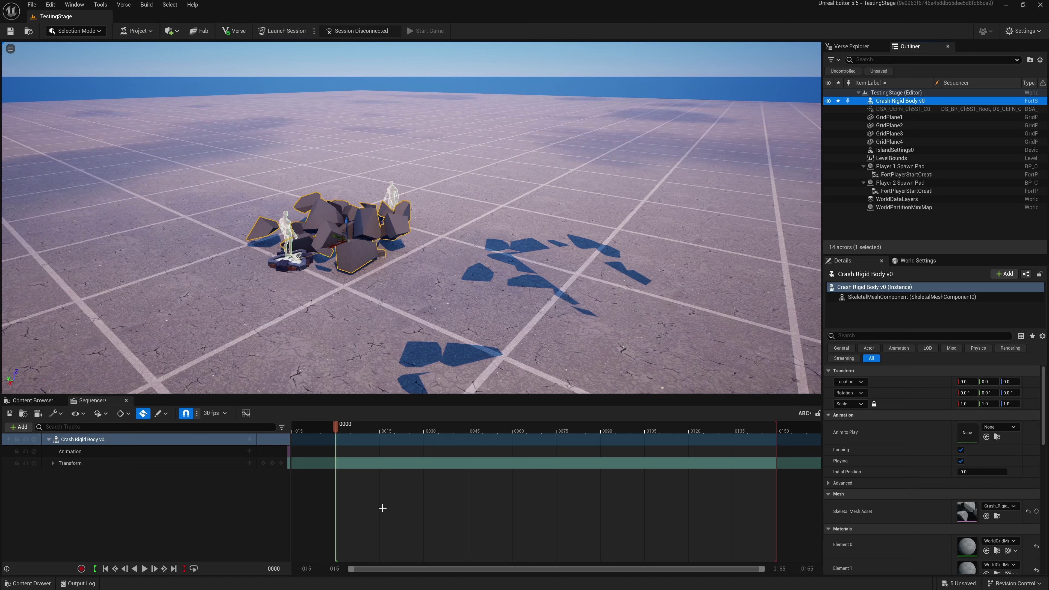
pyautogui.click(250, 452)
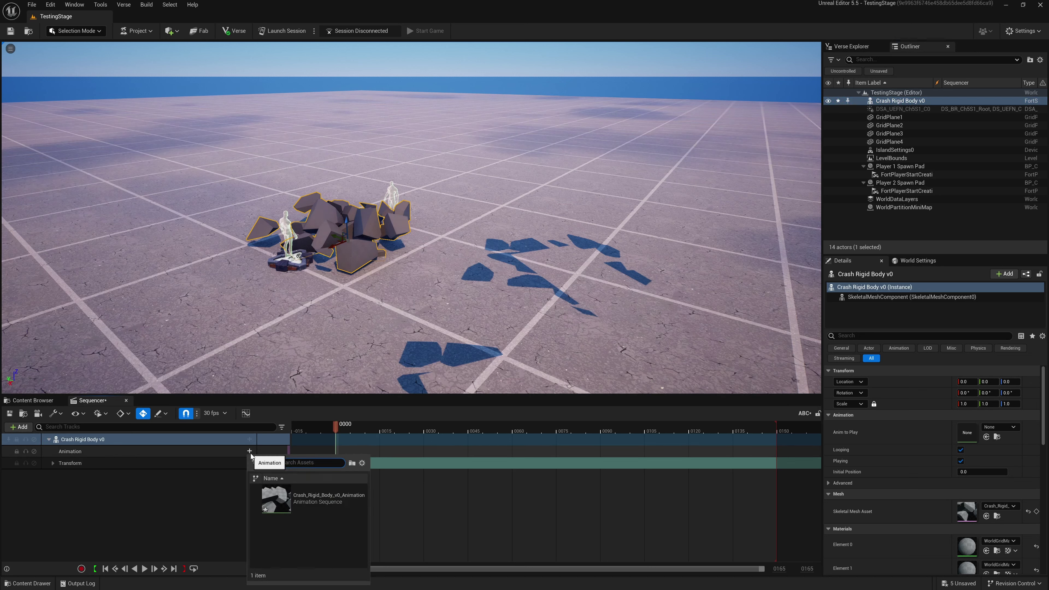
pyautogui.click(335, 505)
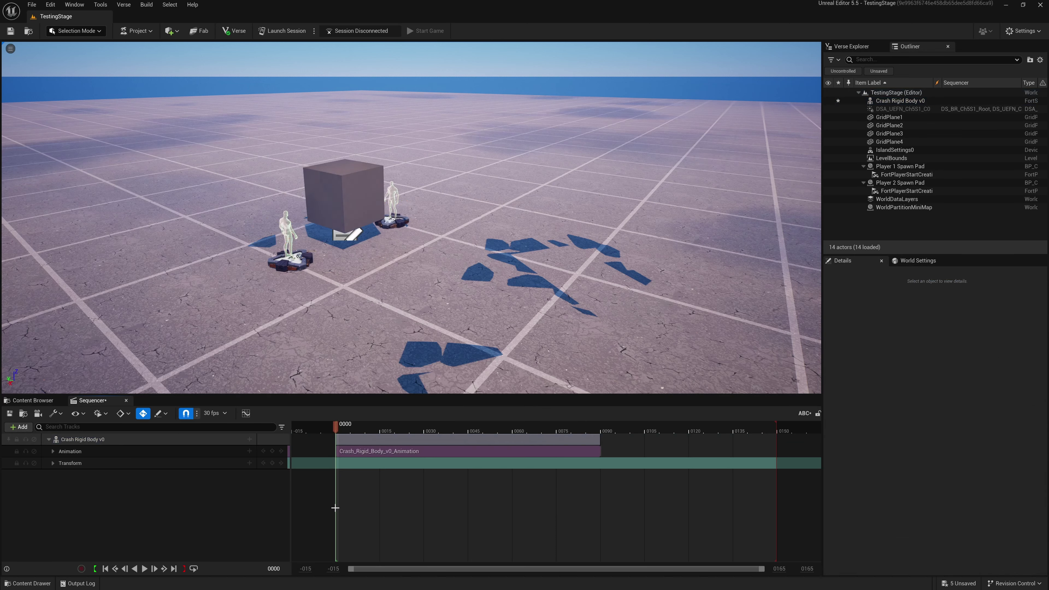
pyautogui.click(145, 569)
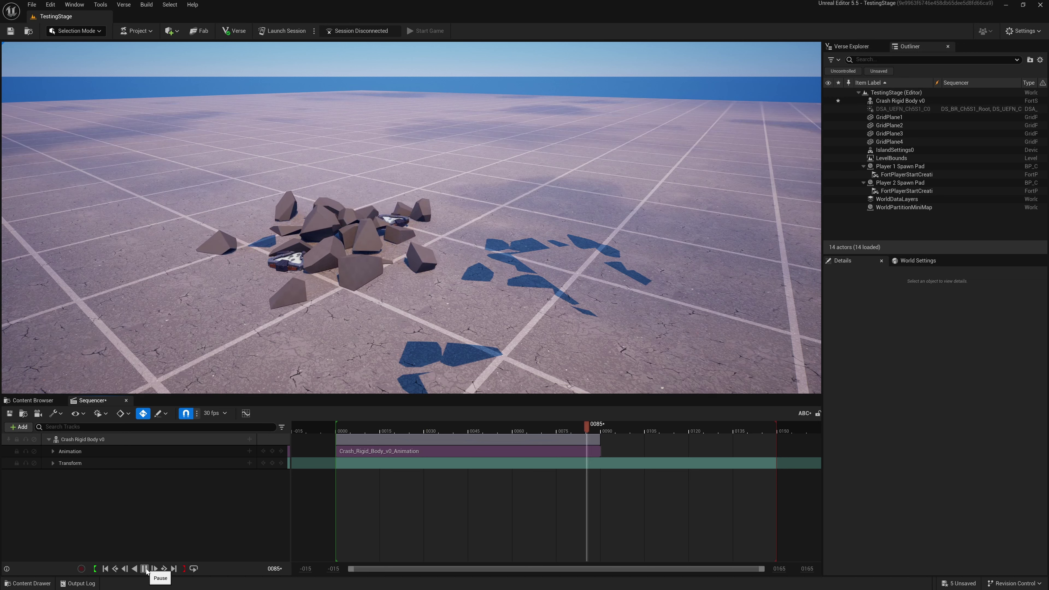
pyautogui.moveTo(587, 428); pyautogui.dragTo(668, 433)
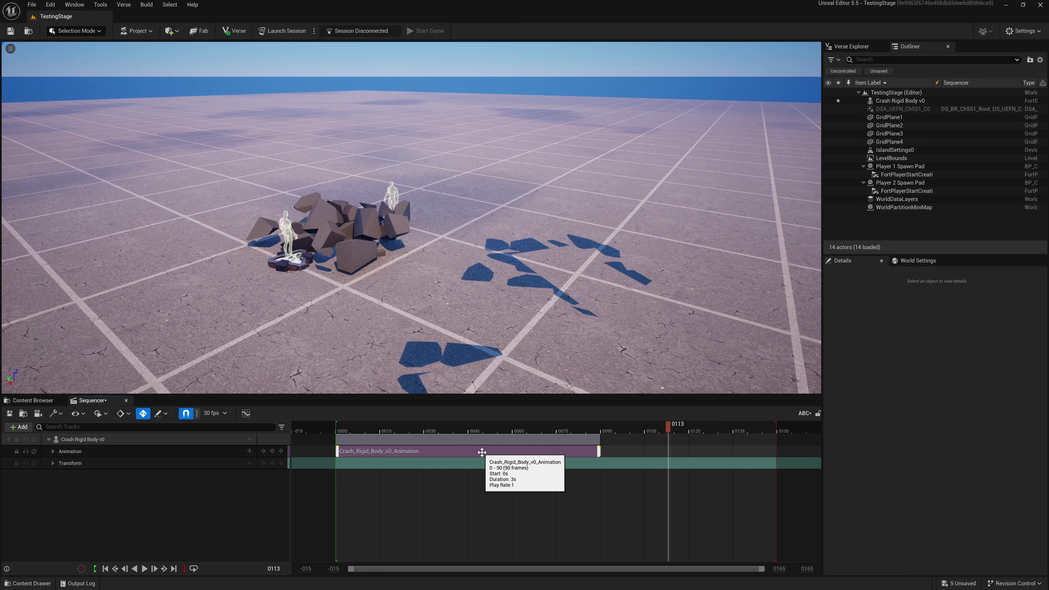
# Step: Set the animation section's When Finished property to Keep State
pyautogui.rightClick(500, 452)
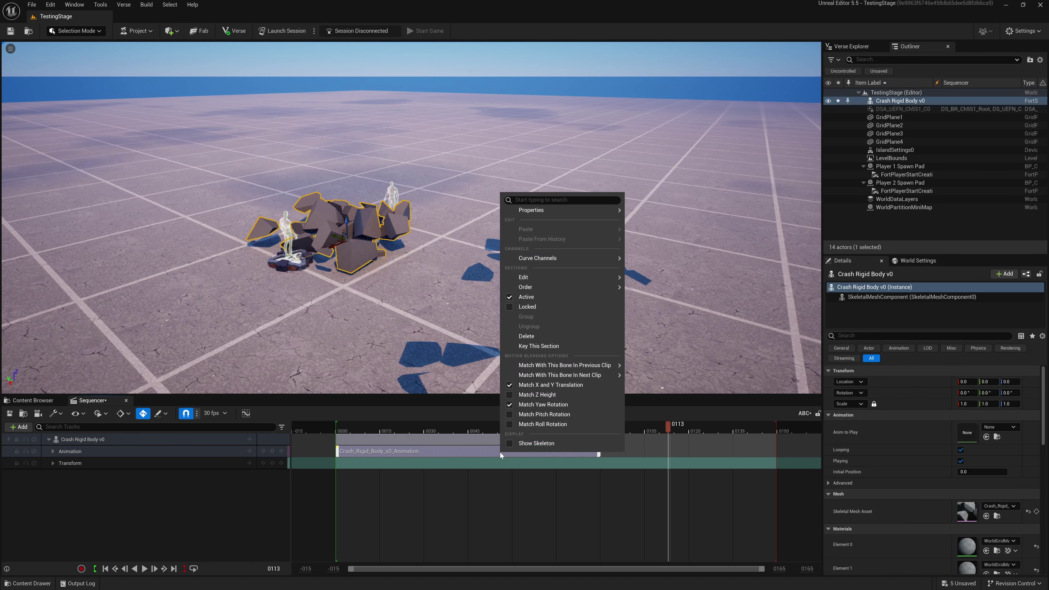
pyautogui.moveTo(557, 211)
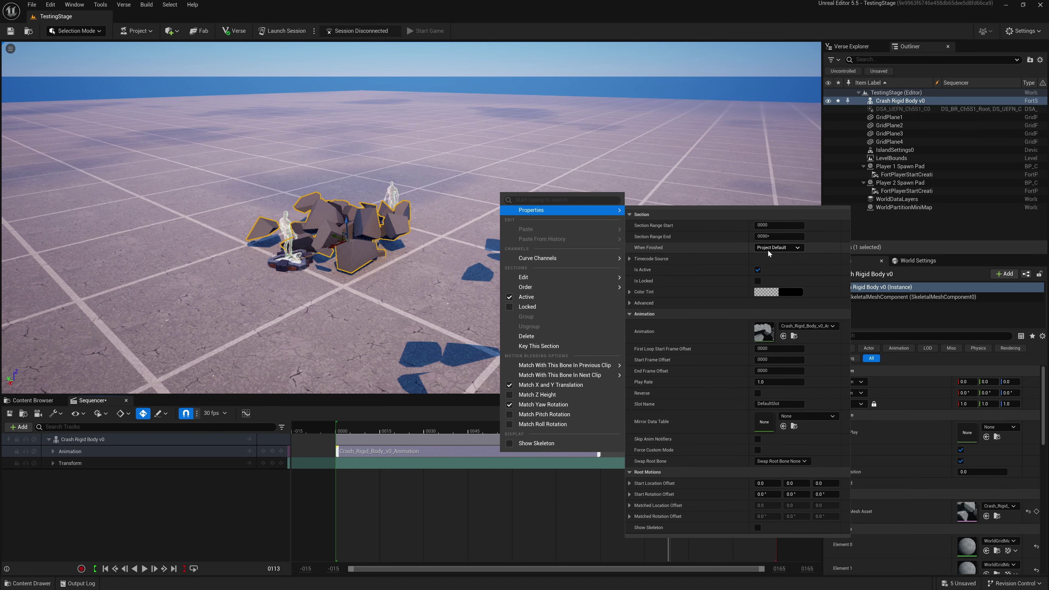
pyautogui.click(788, 247)
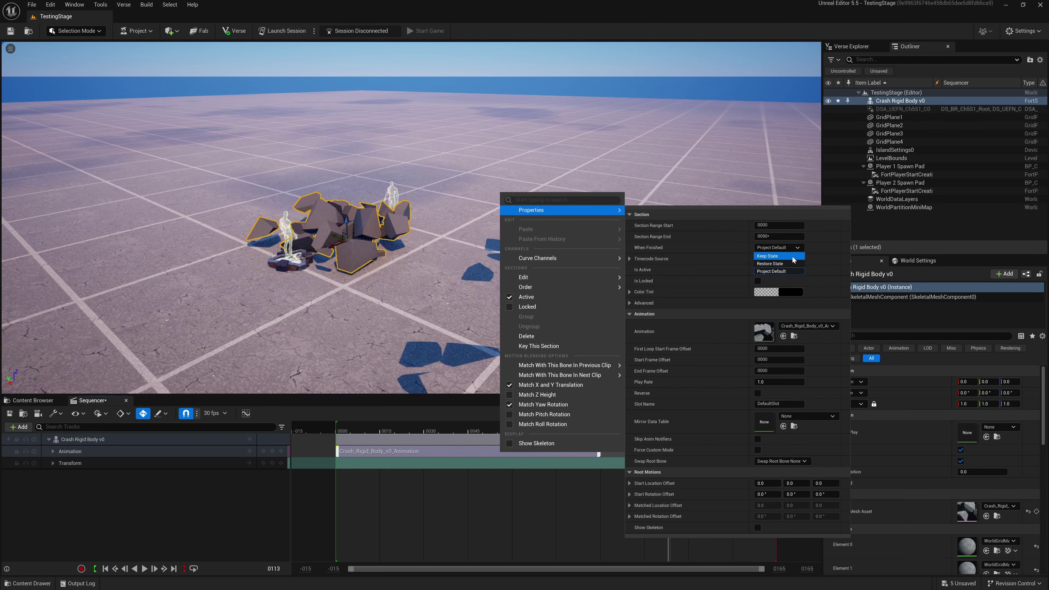
pyautogui.click(792, 257)
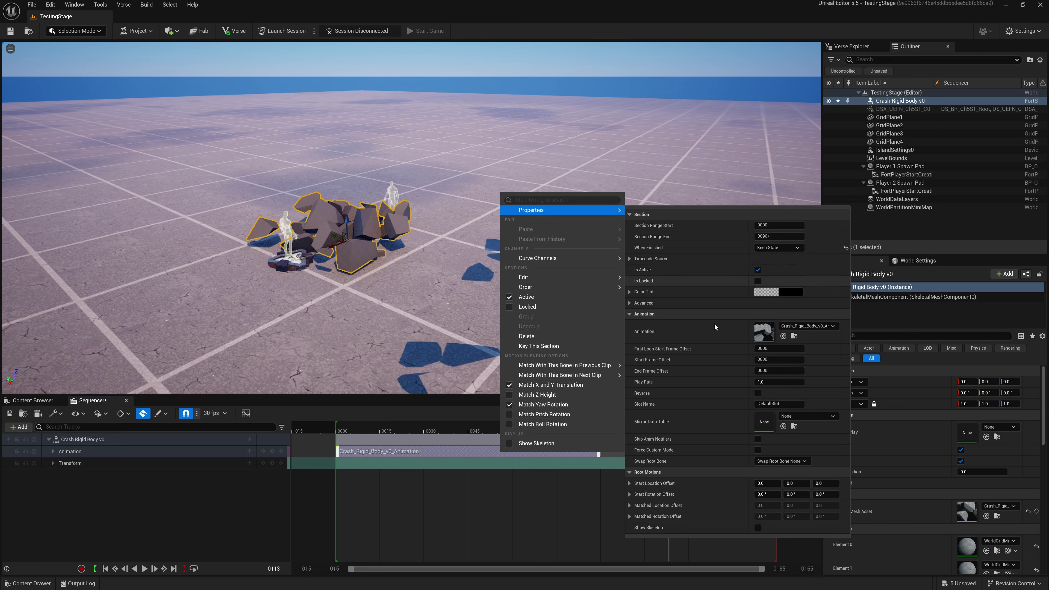
pyautogui.click(456, 488)
# Step: Rewind the sequence and play the shatter animation, stopping partway
pyautogui.click(106, 569)
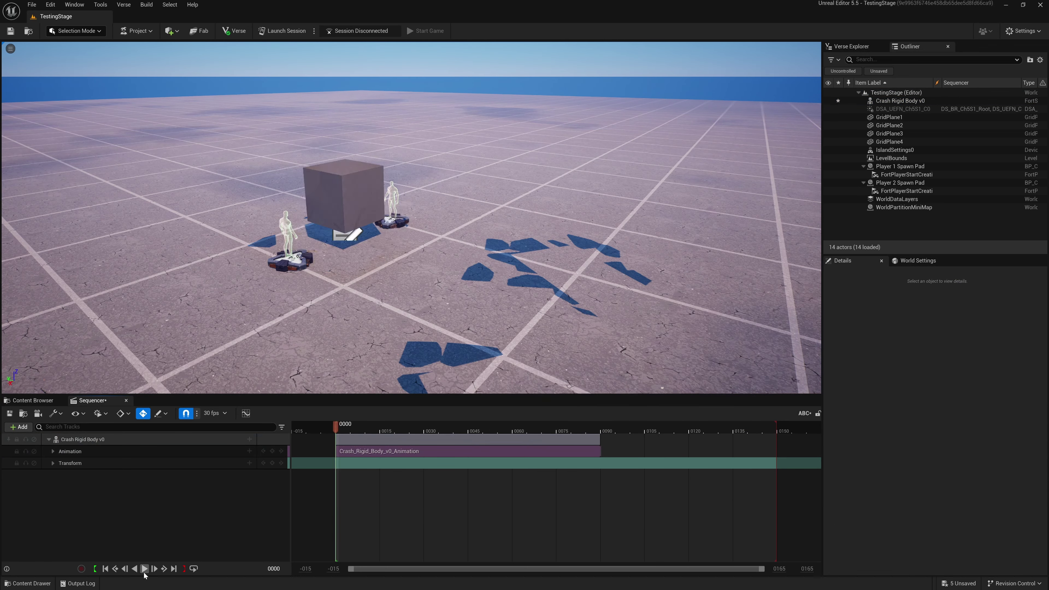
pyautogui.click(144, 569)
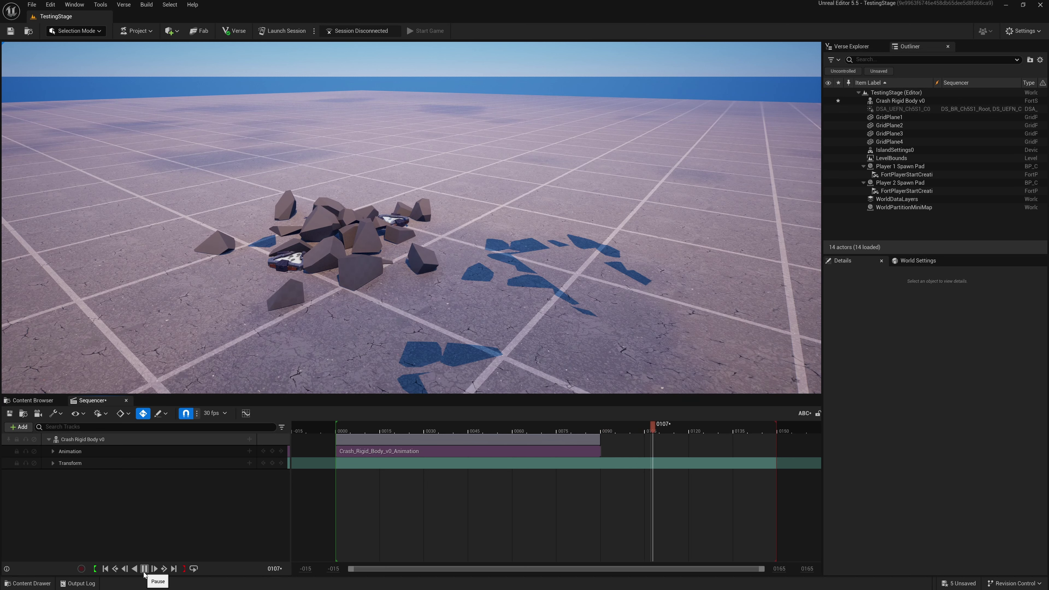
pyautogui.click(144, 570)
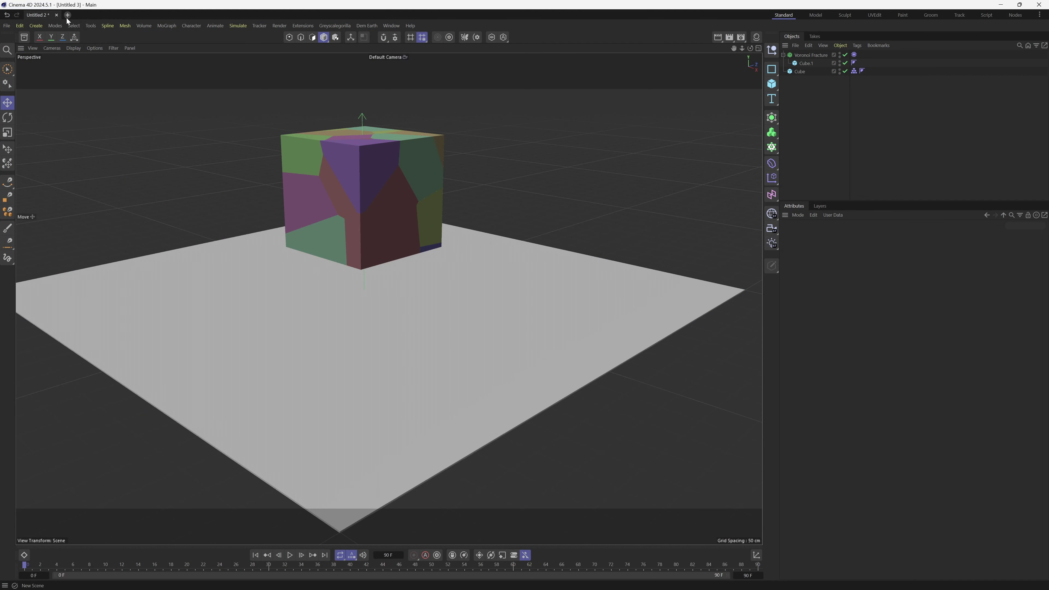
# Step: Import Crash_Rigid Body_v0.abc into a new document, accepting the Alembic Import Settings
pyautogui.click(67, 16)
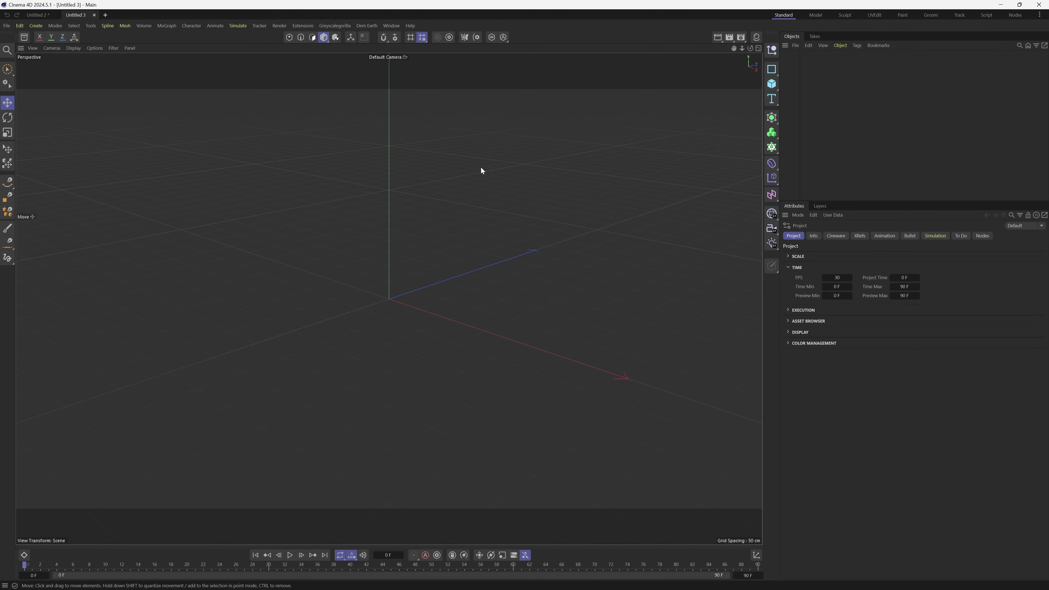
pyautogui.hotkey('alt', 'Tab')
pyautogui.moveTo(669, 265); pyautogui.dragTo(449, 313)
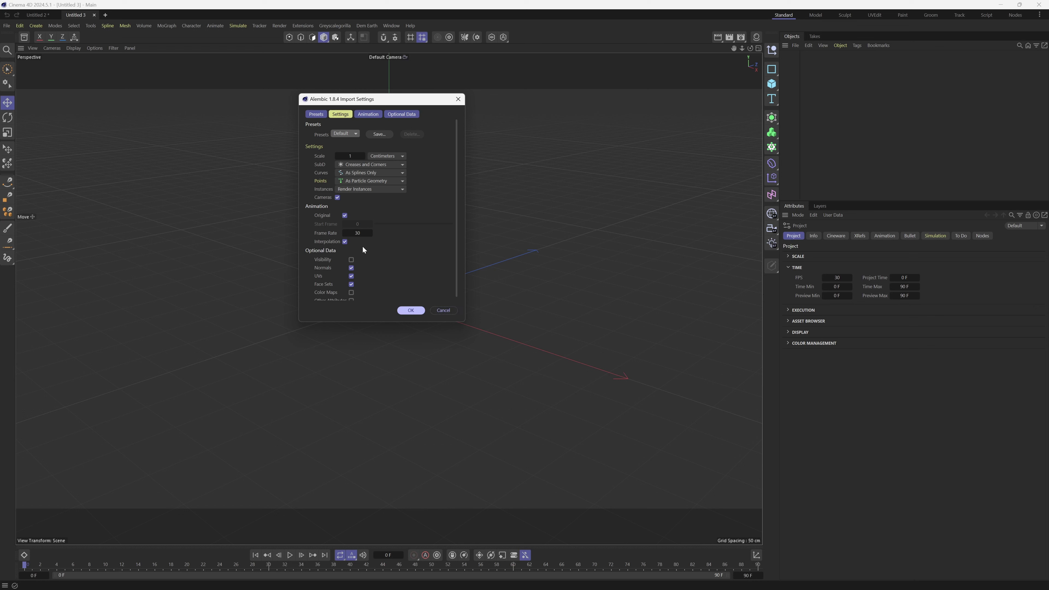
pyautogui.moveTo(456, 136)
pyautogui.mouseDown()
pyautogui.moveTo(461, 162)
pyautogui.moveTo(466, 123)
pyautogui.mouseUp()
pyautogui.click(411, 310)
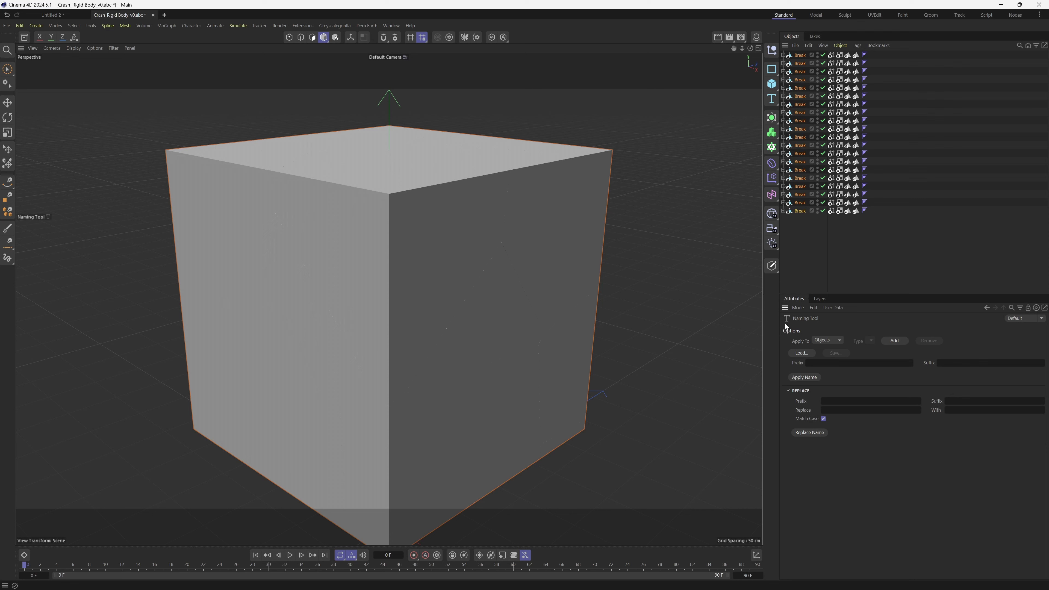
# Step: Undock the Attributes manager into a floating window over the viewport
pyautogui.rightClick(797, 299)
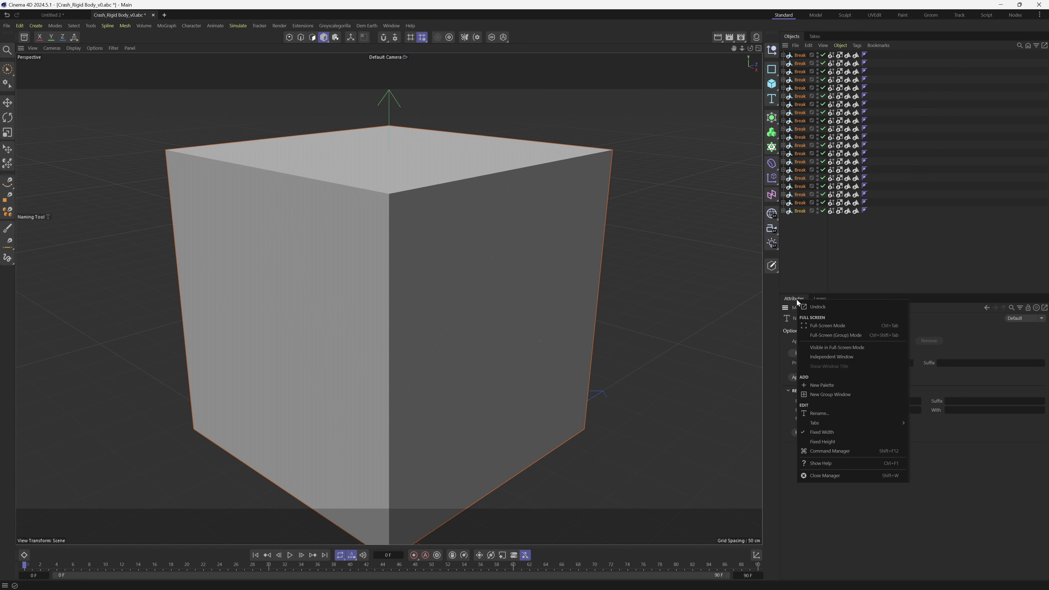
pyautogui.click(819, 308)
pyautogui.moveTo(881, 300); pyautogui.dragTo(288, 118)
# Step: Rename the pieces Break_0 through Break_19 with a _$N suffix and select all twenty
pyautogui.click(397, 219)
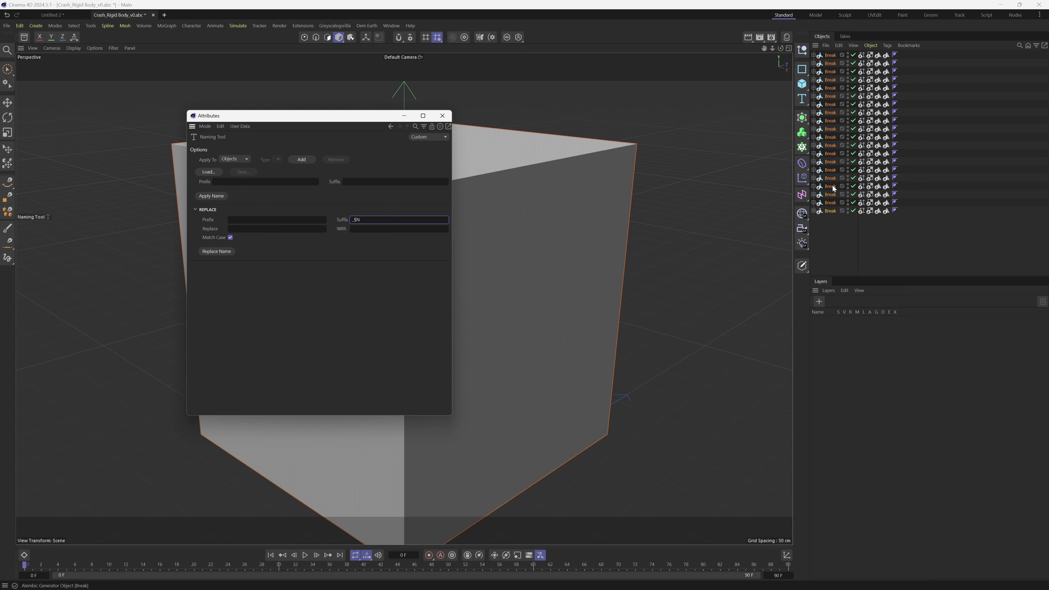
pyautogui.click(217, 251)
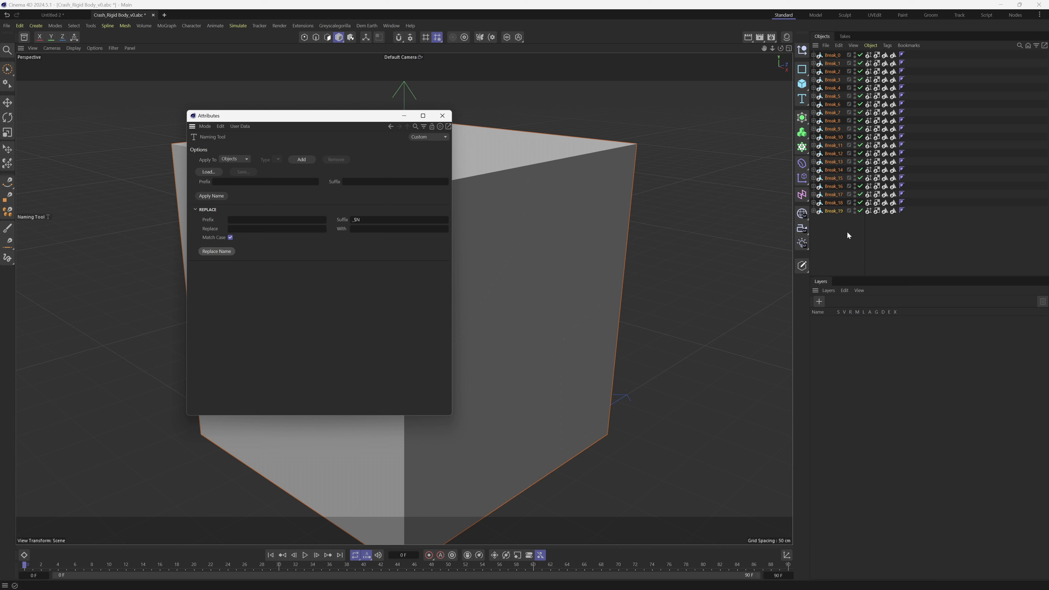
pyautogui.moveTo(848, 241); pyautogui.dragTo(828, 45)
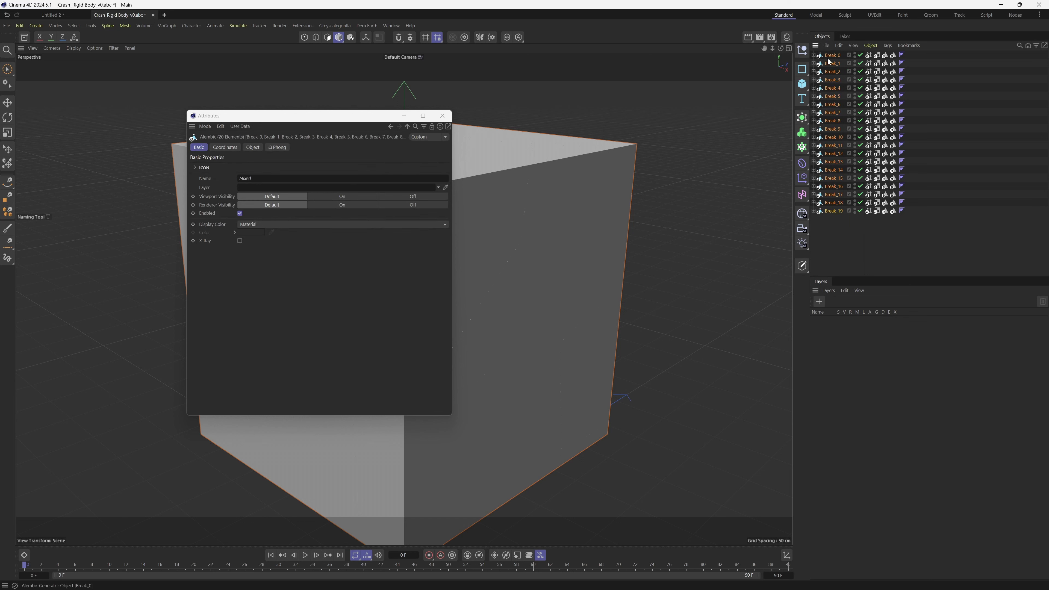
# Step: Export the fractured cube as Crash_Rigid Body_v0.fbx into the TUTORIAL folder
pyautogui.click(6, 26)
pyautogui.moveTo(36, 220)
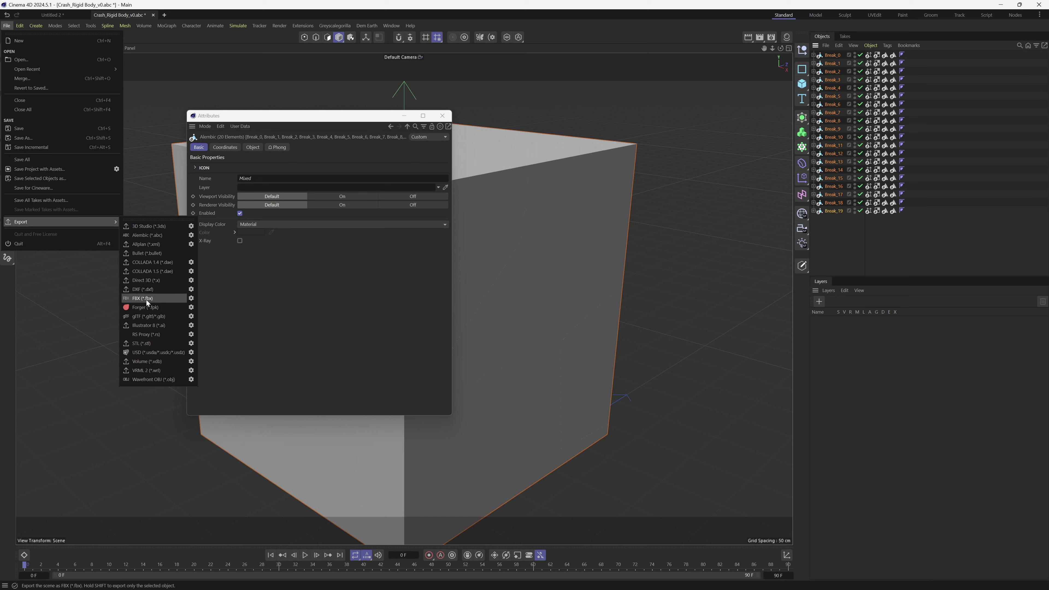
pyautogui.click(191, 299)
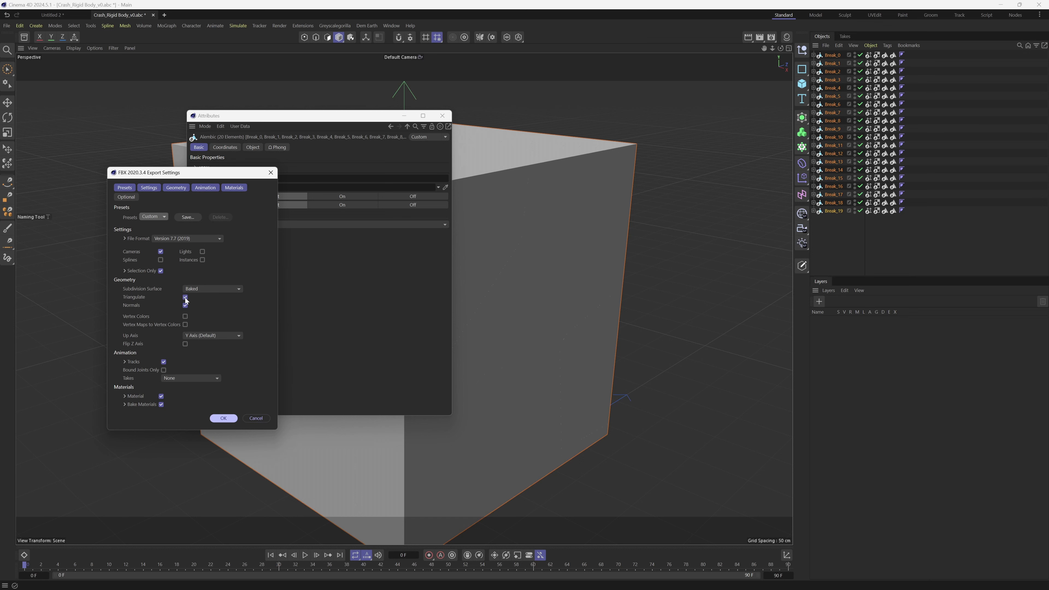
pyautogui.click(223, 419)
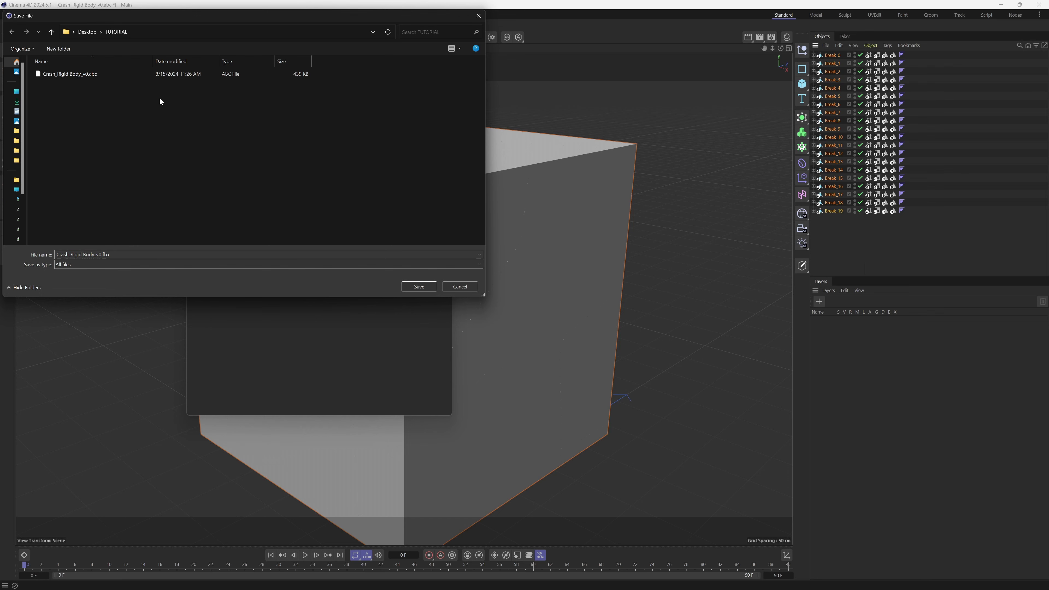
pyautogui.click(427, 289)
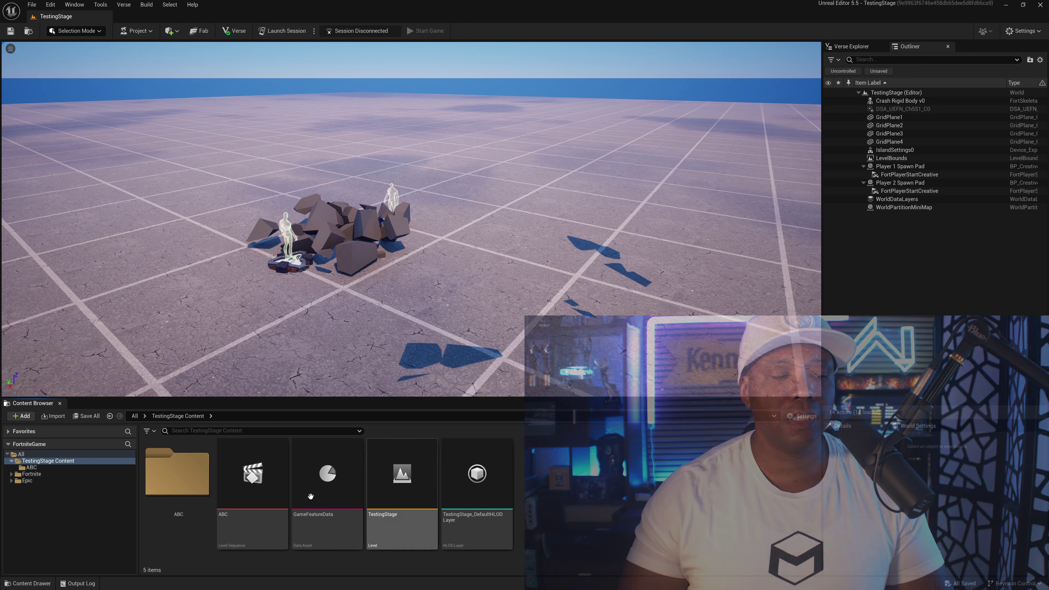
# Step: Create a folder named FBX in TestingStage Content and open it
pyautogui.rightClick(548, 472)
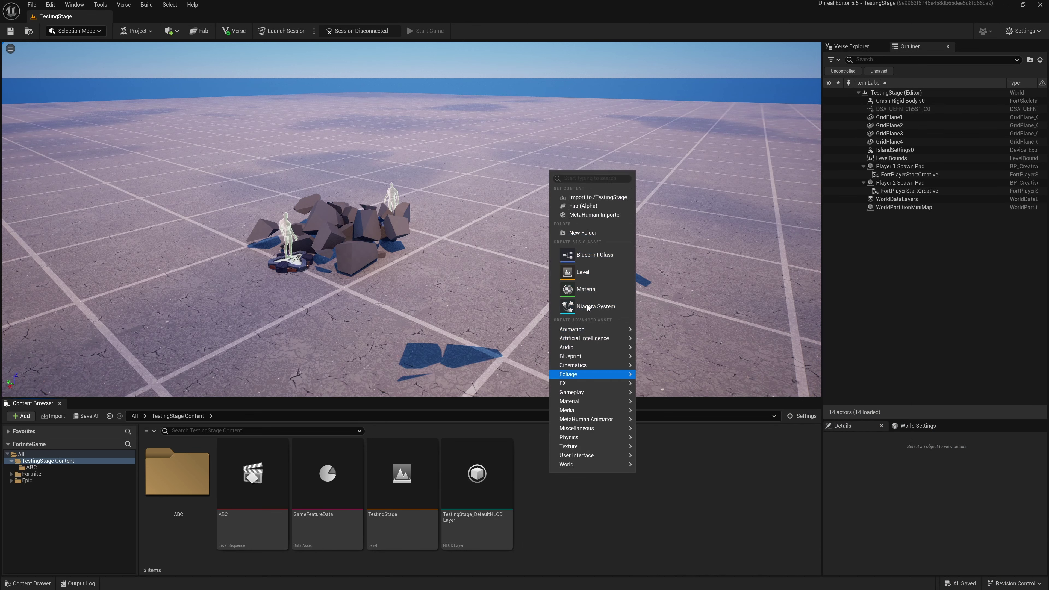
pyautogui.click(583, 233)
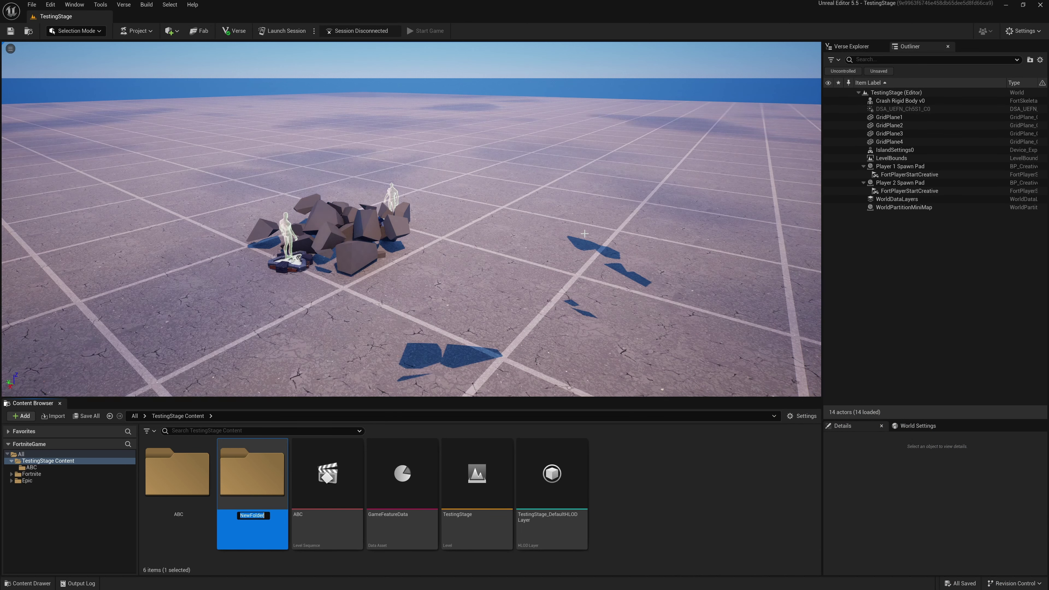
pyautogui.write('FBX')
pyautogui.press('Return')
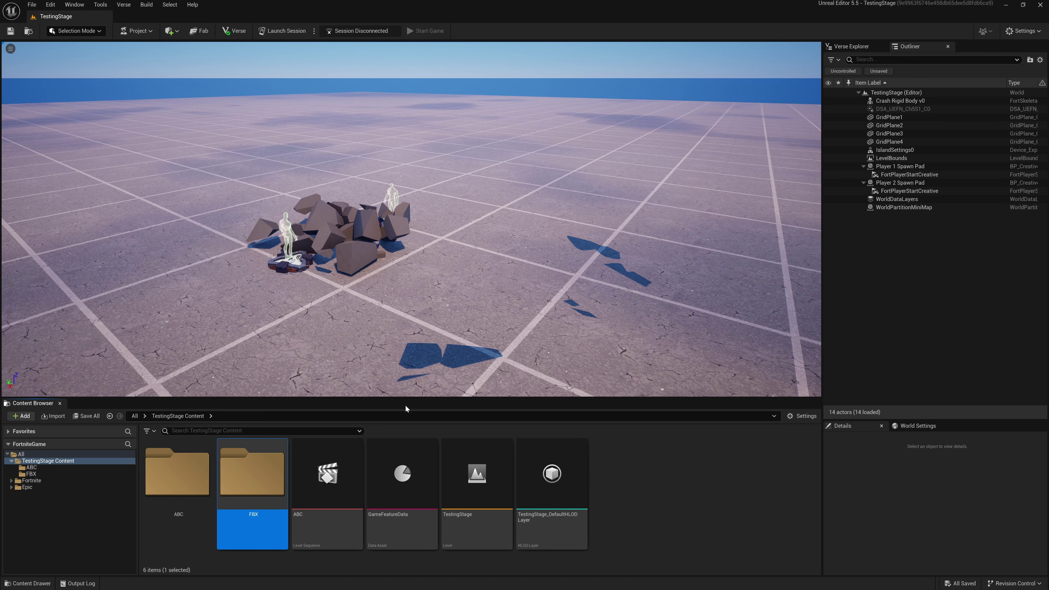
pyautogui.doubleClick(252, 471)
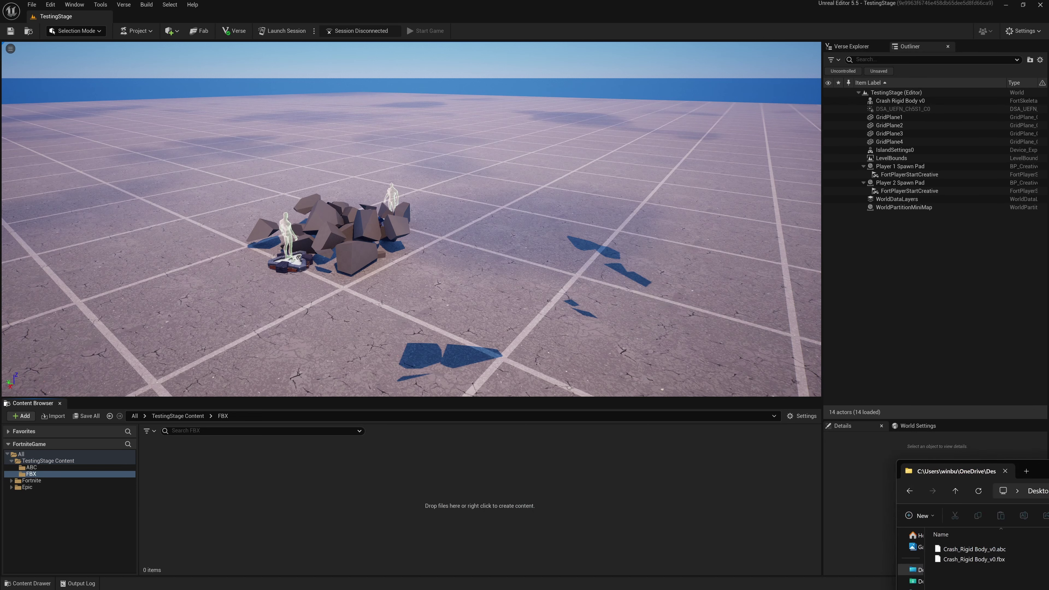
# Step: Drag Crash_Rigid Body_v0.fbx from File Explorer into the FBX folder
pyautogui.moveTo(1046, 471); pyautogui.dragTo(603, 165)
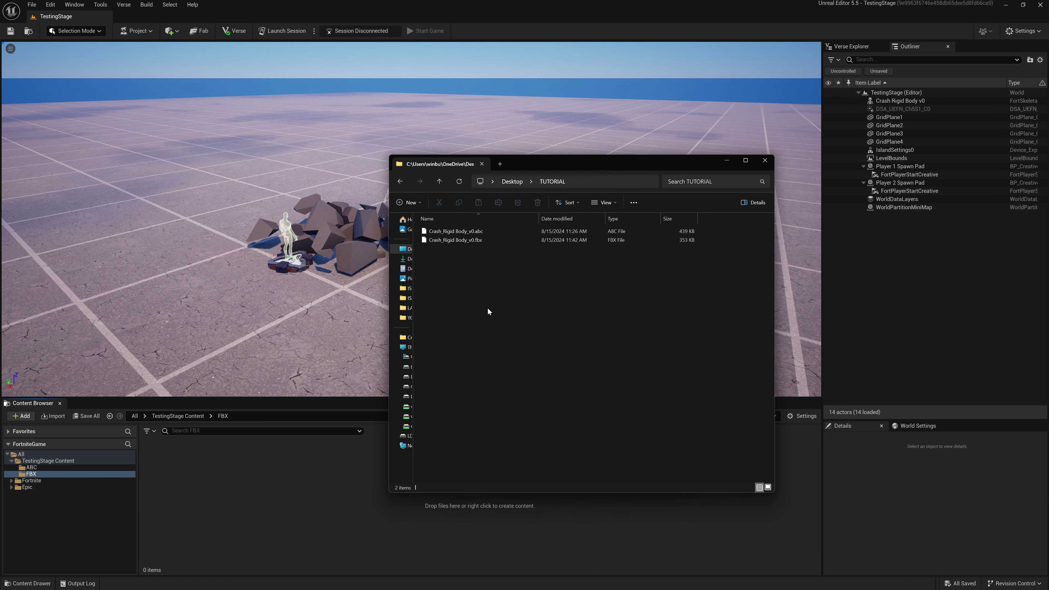
pyautogui.click(473, 240)
pyautogui.moveTo(481, 240); pyautogui.dragTo(306, 498)
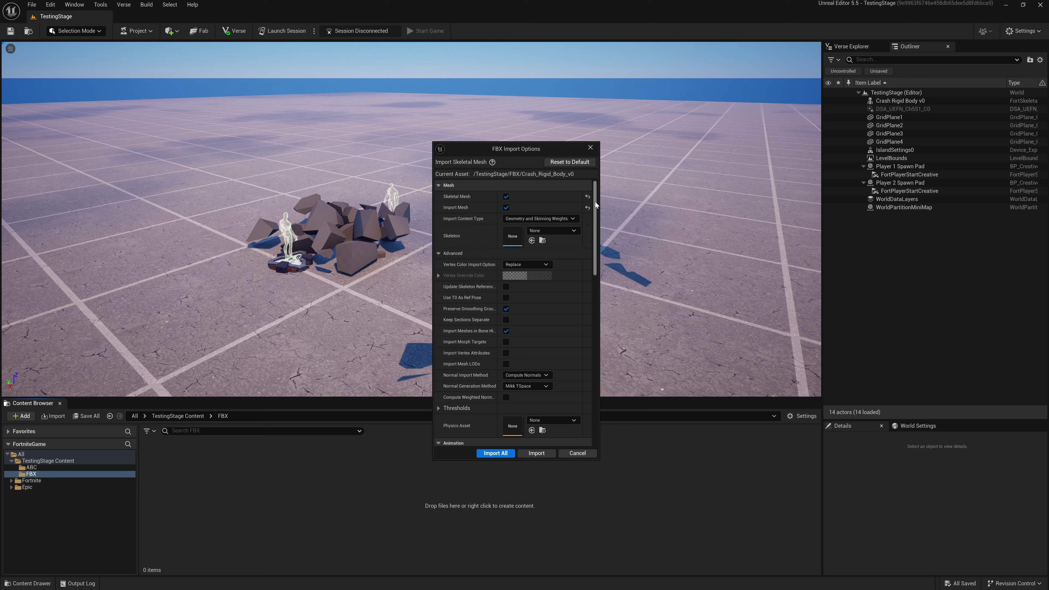
# Step: Enable Import Animations in FBX Import Options and import all pieces
pyautogui.moveTo(595, 201); pyautogui.dragTo(597, 230)
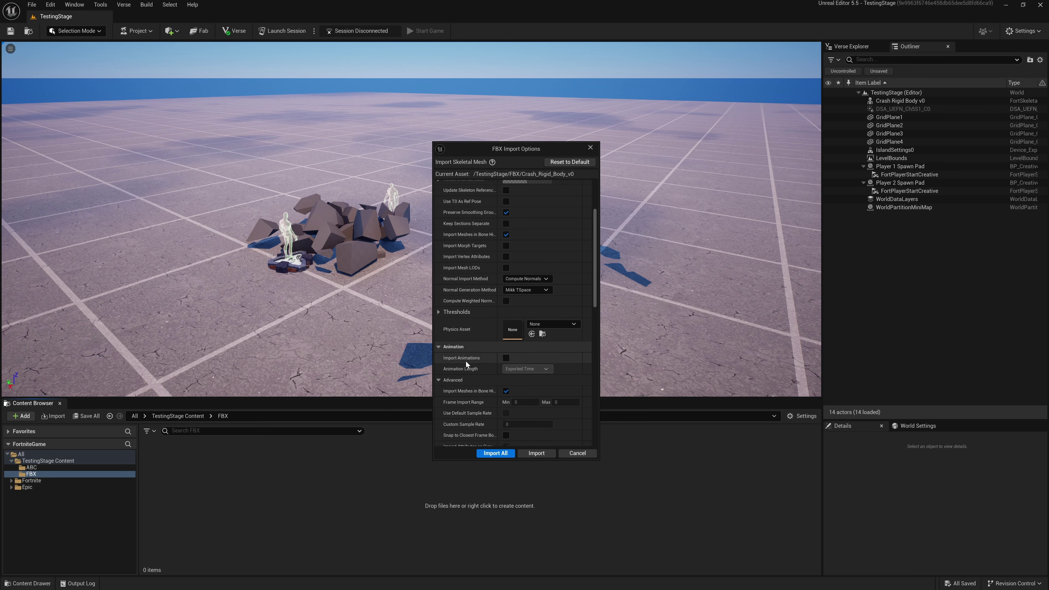
pyautogui.click(506, 358)
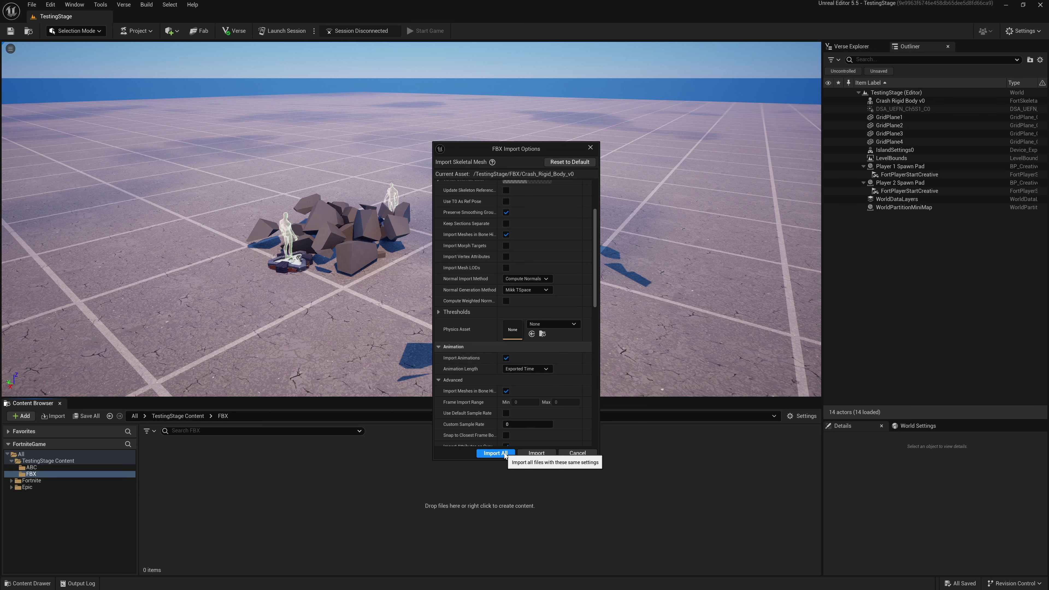
pyautogui.click(494, 453)
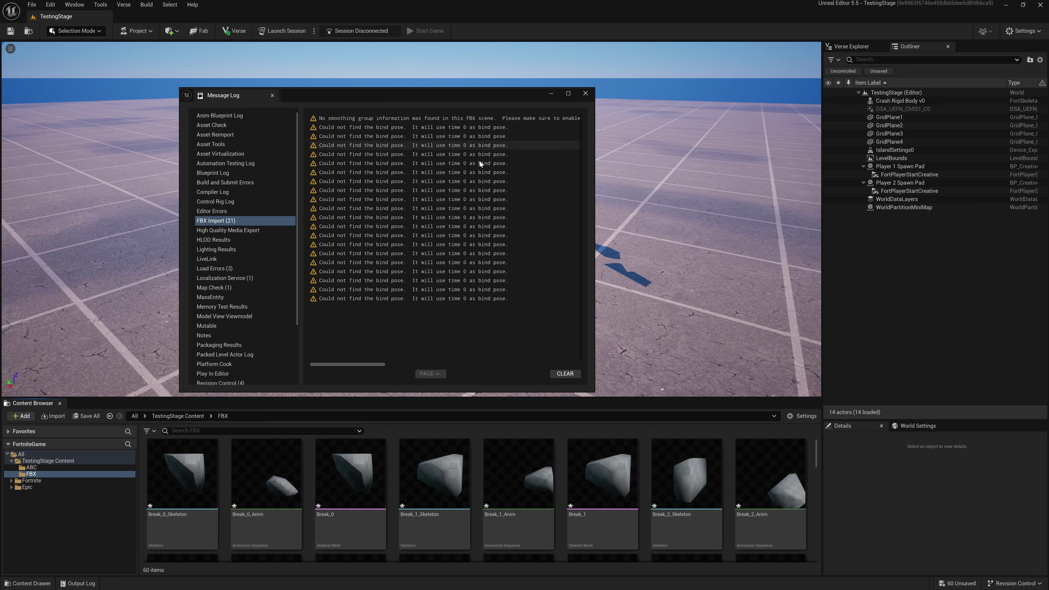
# Step: Filter to Skeletal Mesh assets and place Break_0 through Break_19 into the level
pyautogui.click(586, 94)
pyautogui.moveTo(272, 398); pyautogui.dragTo(272, 322)
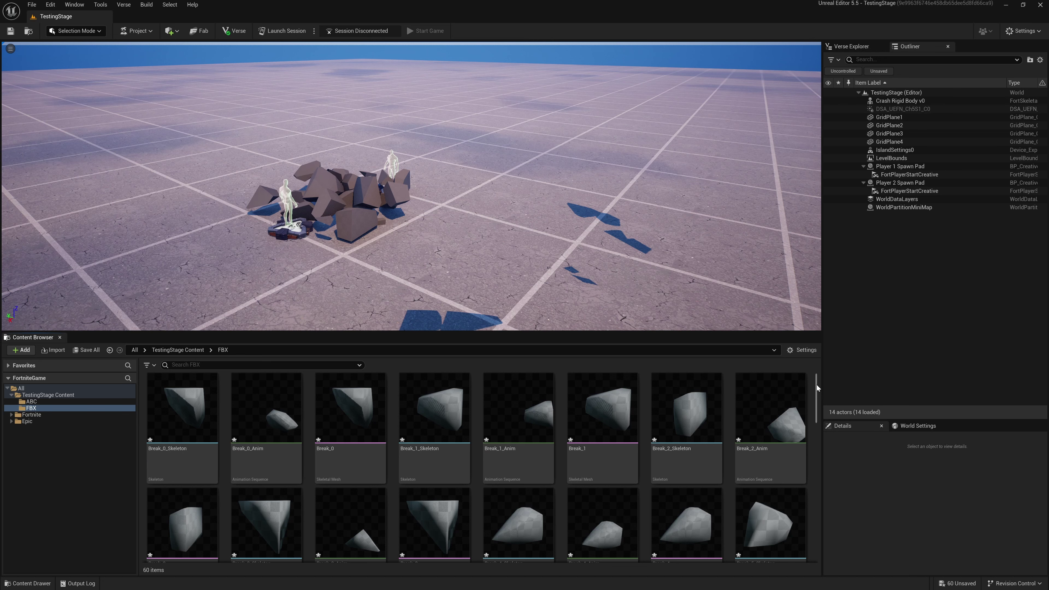
pyautogui.moveTo(816, 385)
pyautogui.mouseDown()
pyautogui.moveTo(825, 517)
pyautogui.moveTo(820, 383)
pyautogui.mouseUp()
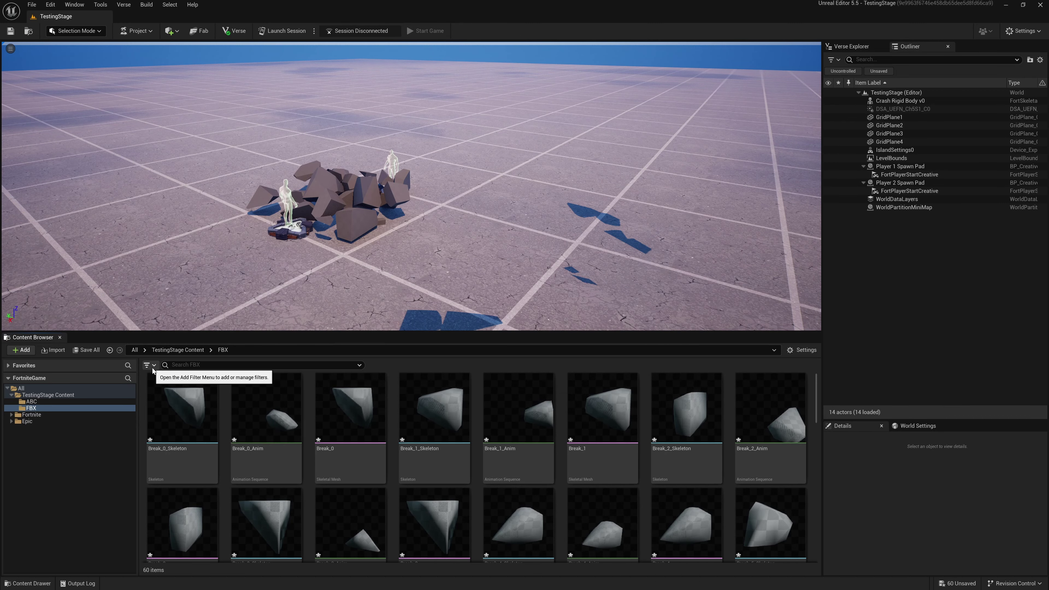
pyautogui.click(153, 366)
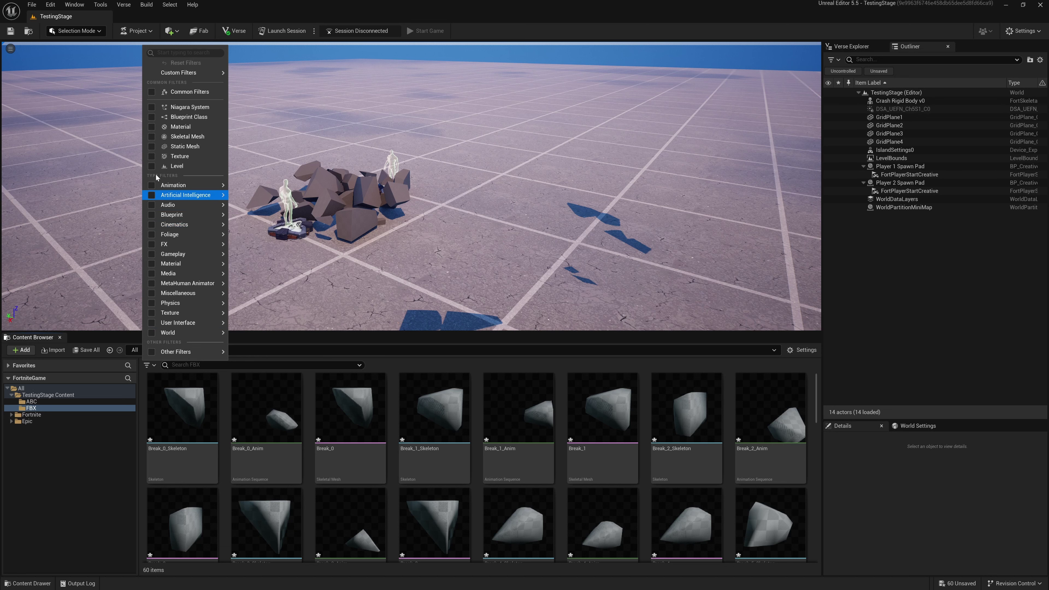
pyautogui.click(178, 136)
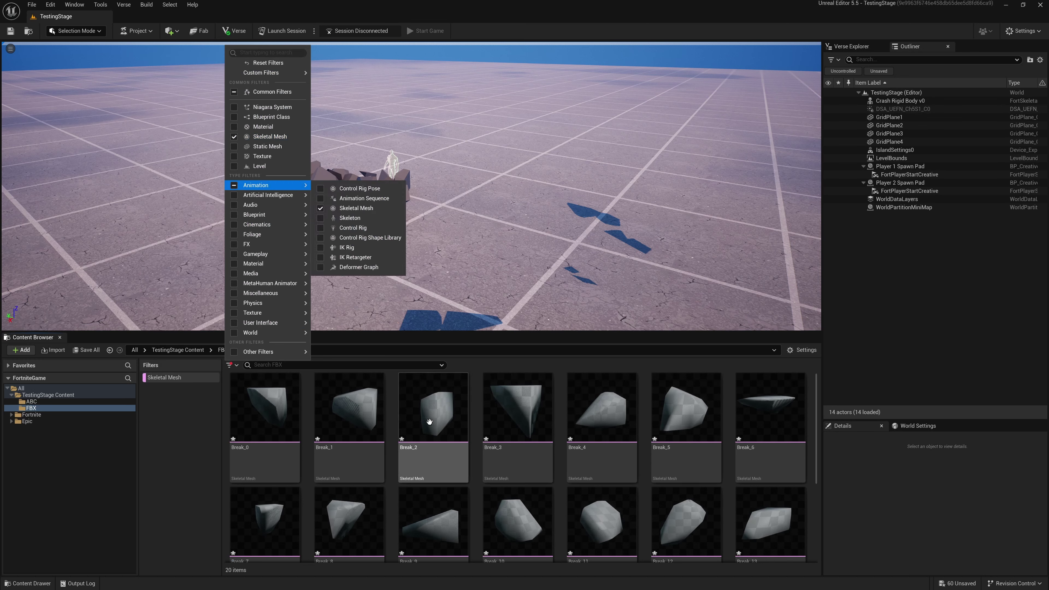
pyautogui.click(266, 408)
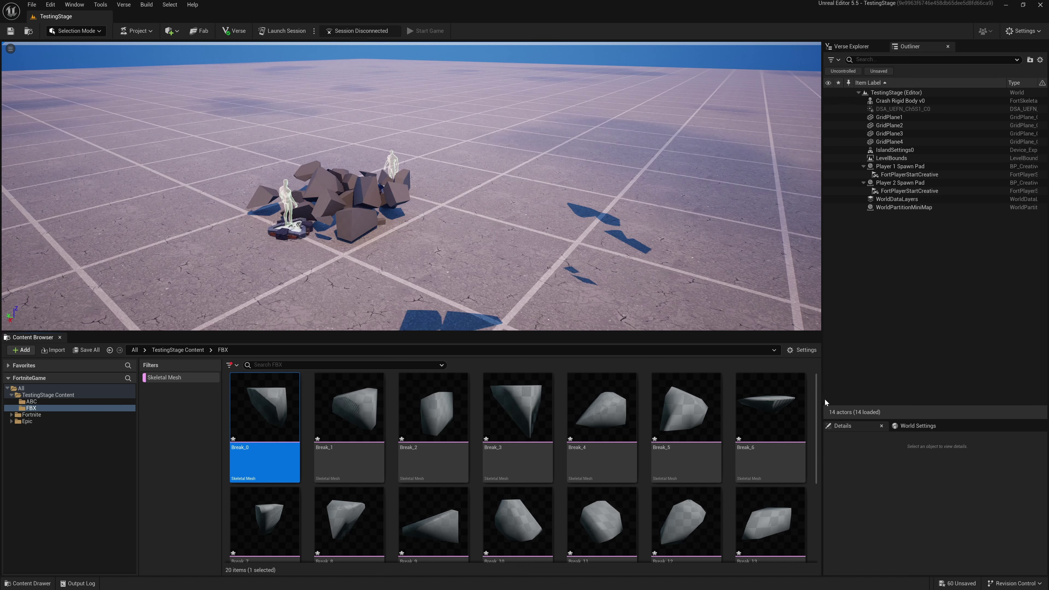
pyautogui.scroll(-3, 687, 515)
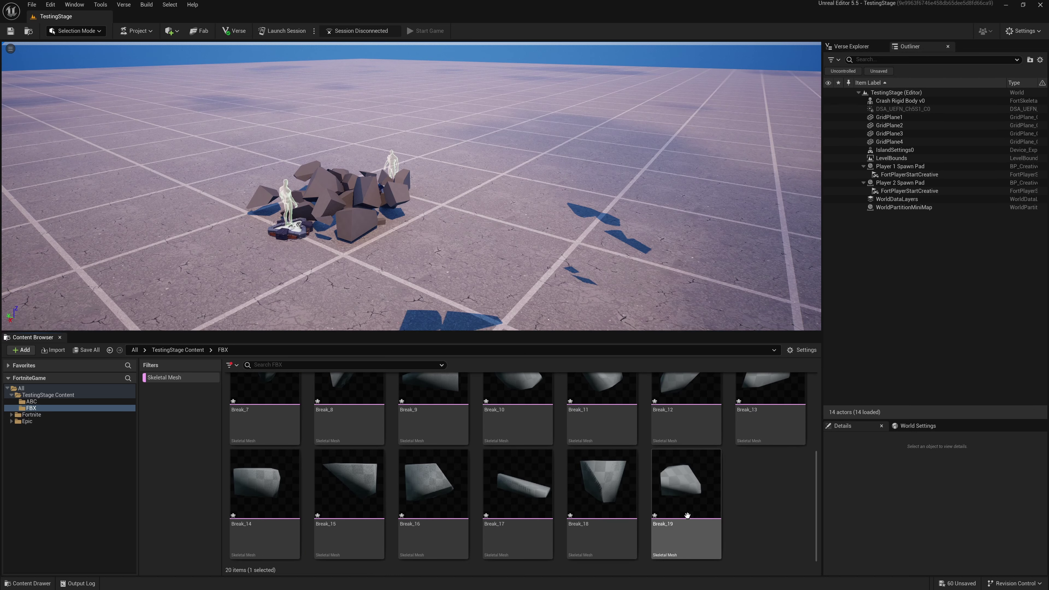
pyautogui.keyDown('shift'); pyautogui.click(686, 515); pyautogui.keyUp('shift')
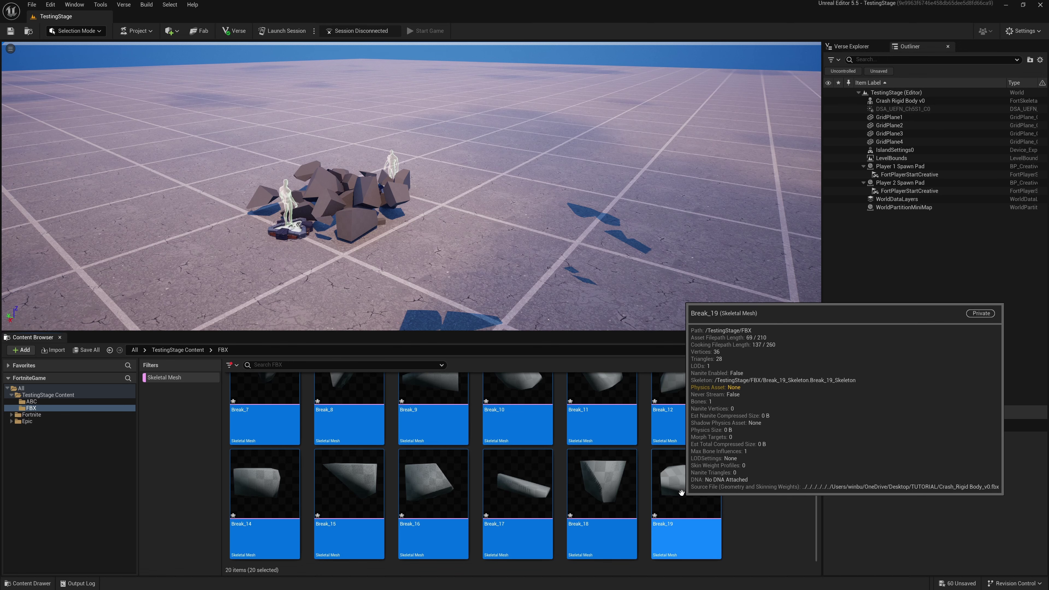
pyautogui.moveTo(681, 492); pyautogui.dragTo(533, 253)
# Step: Clear the Skeletal Mesh filter and show the TestingStage Content folder
pyautogui.click(230, 365)
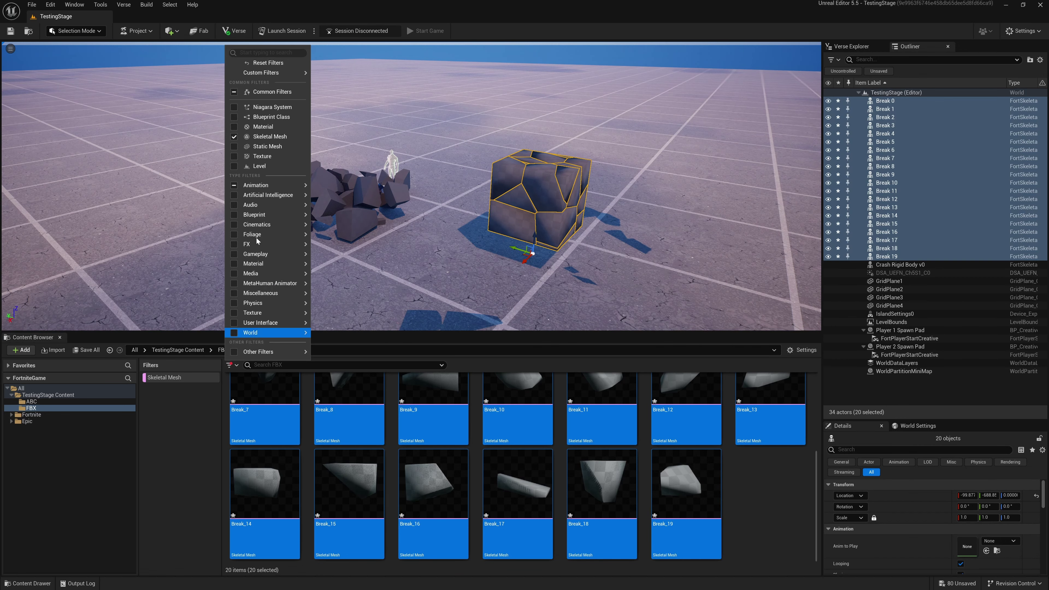
pyautogui.click(268, 62)
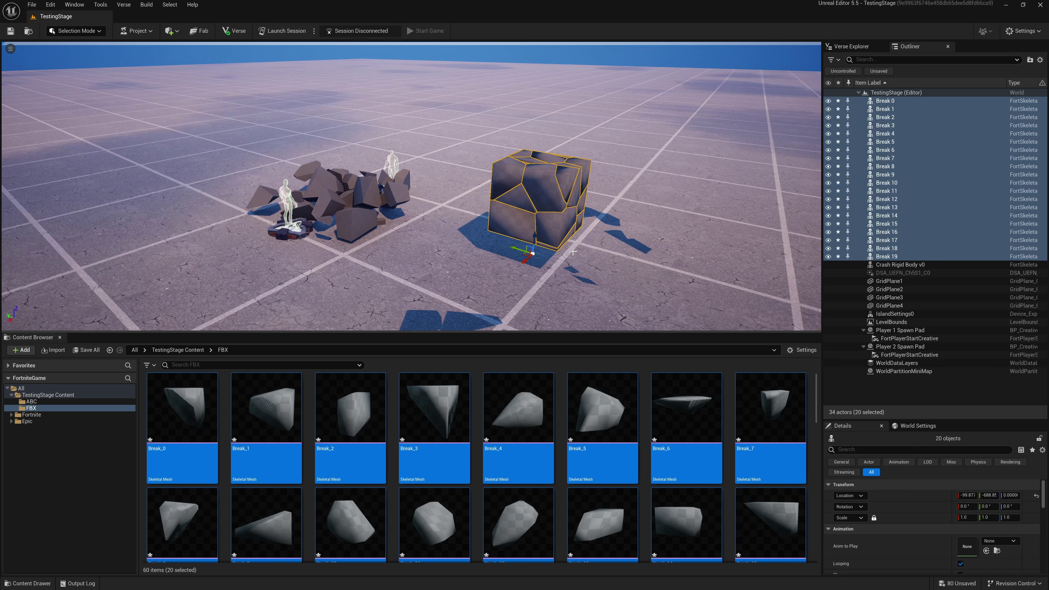
pyautogui.click(82, 395)
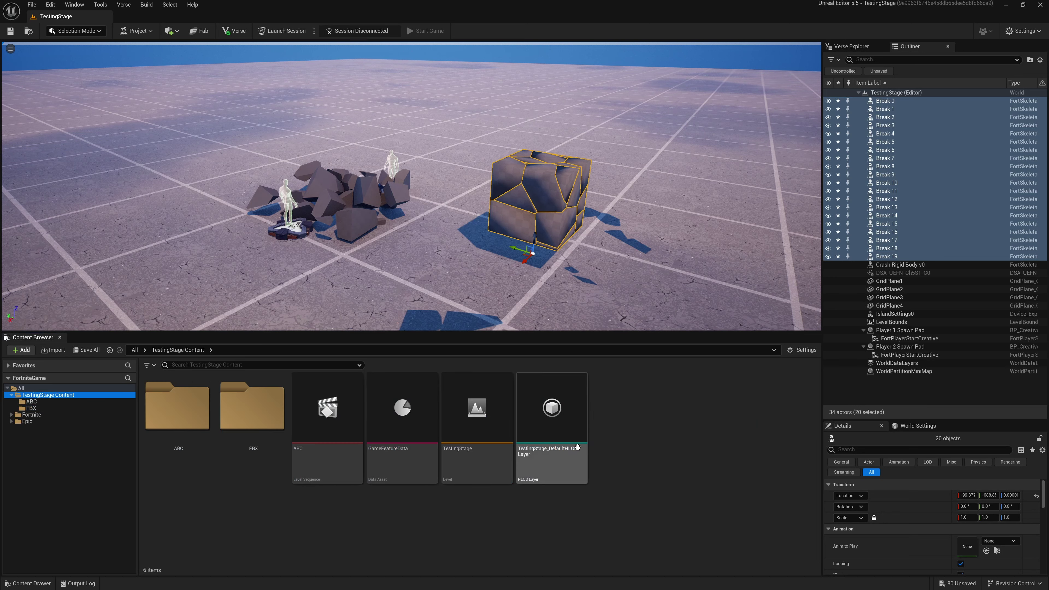
# Step: Create a Cinematics Level Sequence named FBX in TestingStage Content
pyautogui.rightClick(618, 421)
pyautogui.moveTo(646, 316)
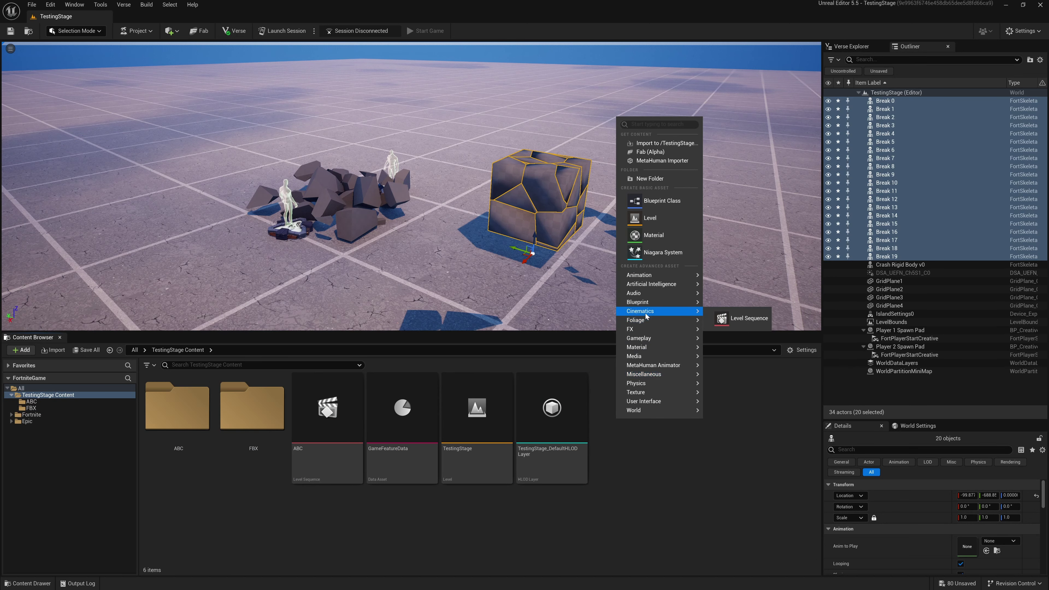
pyautogui.click(743, 318)
pyautogui.write('FBX')
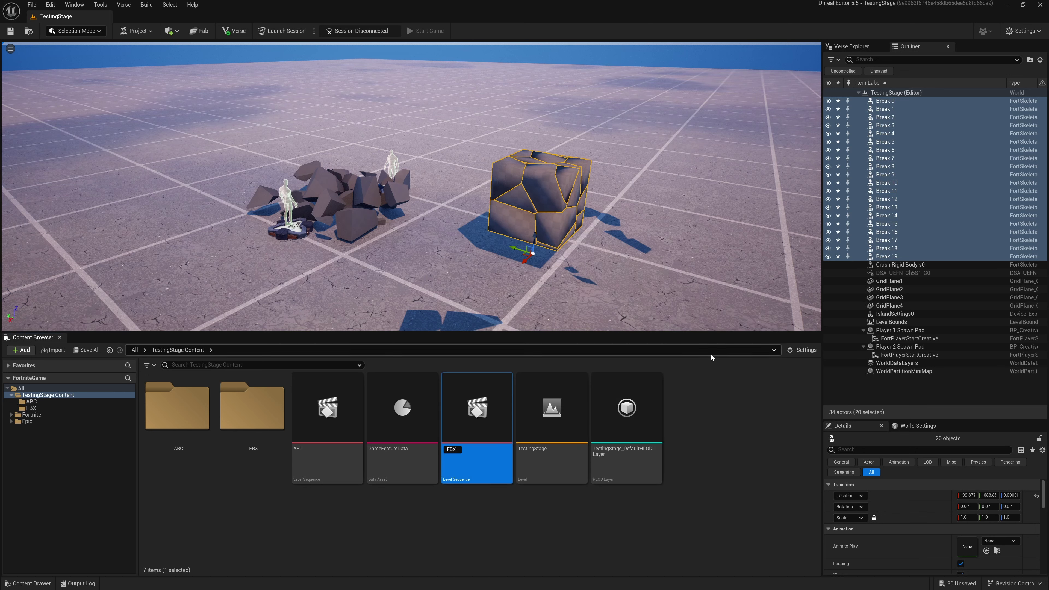
pyautogui.press('Return')
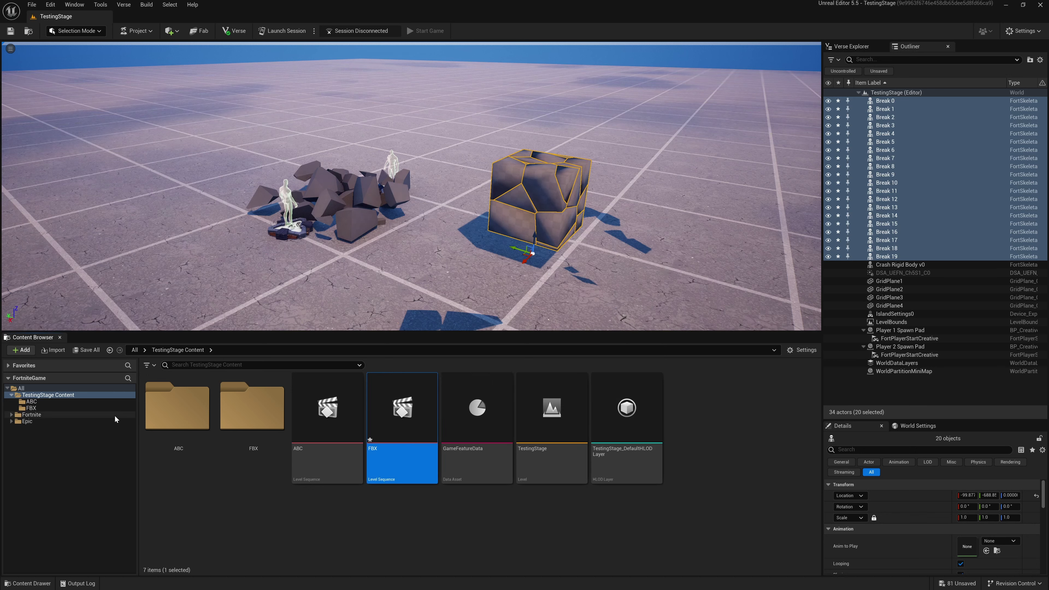
# Step: Save all content including the Break actors, then open the FBX sequence
pyautogui.click(86, 350)
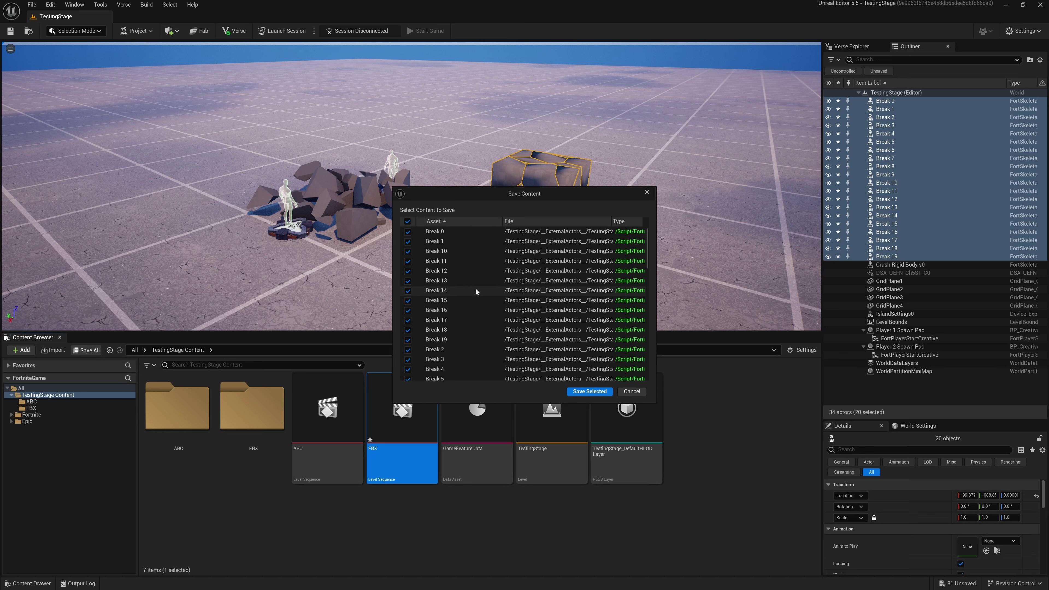
pyautogui.click(589, 391)
pyautogui.doubleClick(388, 445)
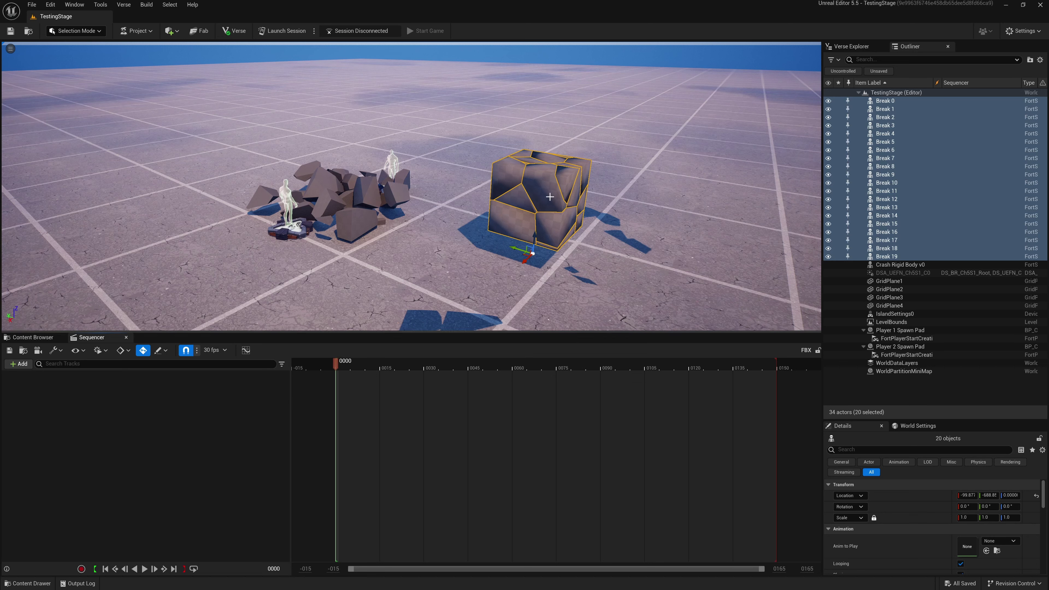
# Step: Add the 20 selected Break actors from the Outliner as tracks in the FBX sequence
pyautogui.click(891, 103)
pyautogui.moveTo(150, 423); pyautogui.dragTo(149, 423)
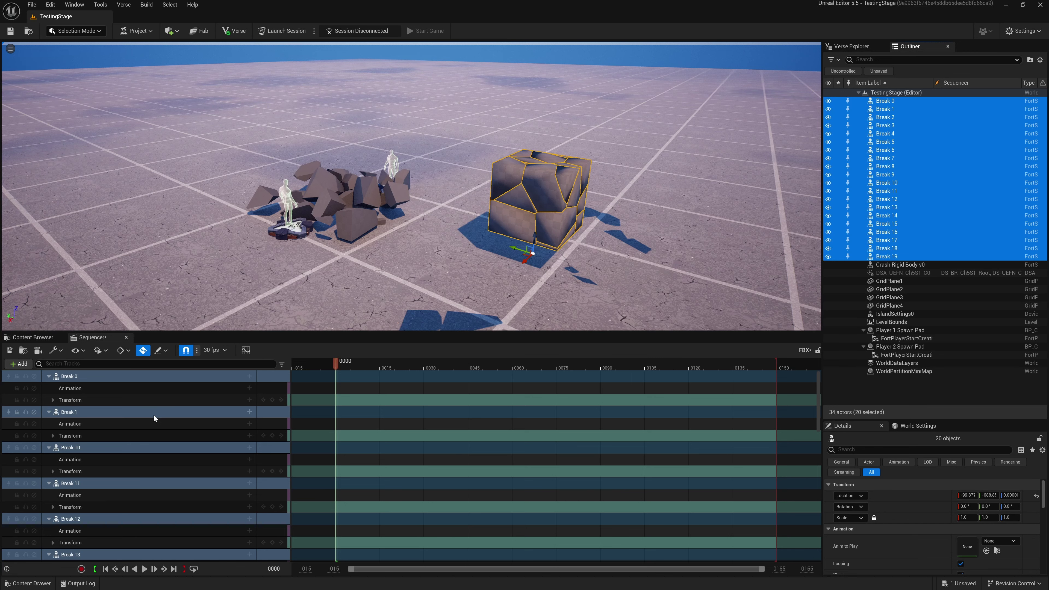
pyautogui.click(120, 389)
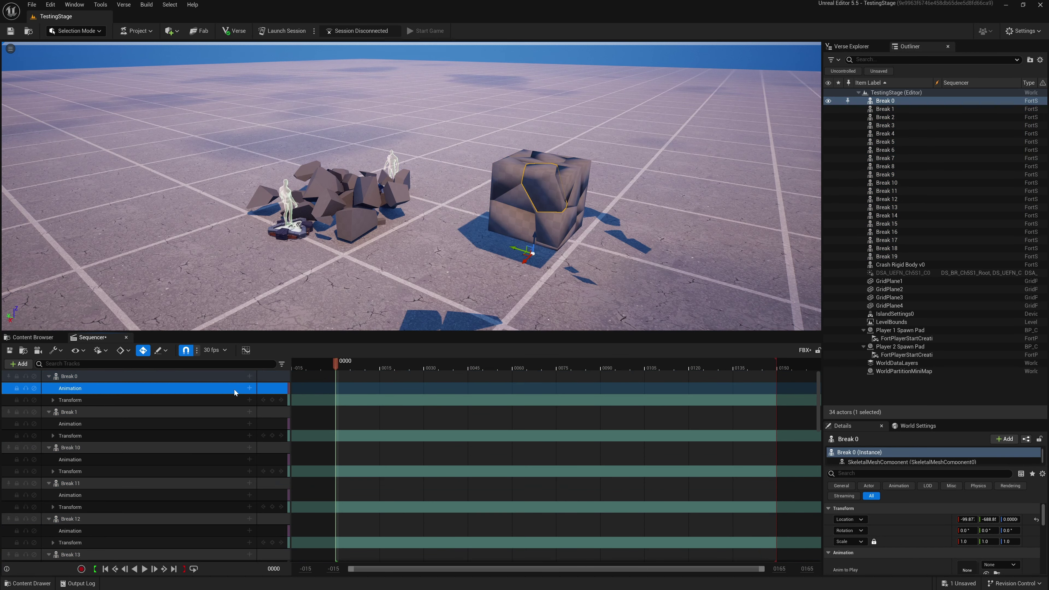
# Step: Assign Break_0_Anim, Break_1_Anim and Break_10_Anim to the matching Break animation tracks
pyautogui.click(249, 388)
pyautogui.click(278, 433)
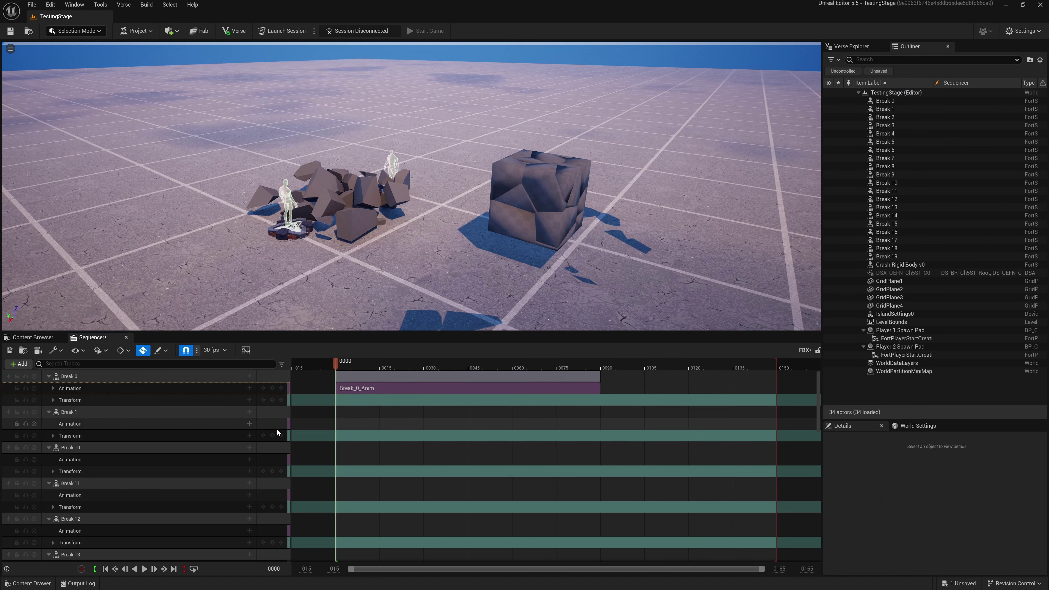
pyautogui.click(249, 424)
pyautogui.click(278, 468)
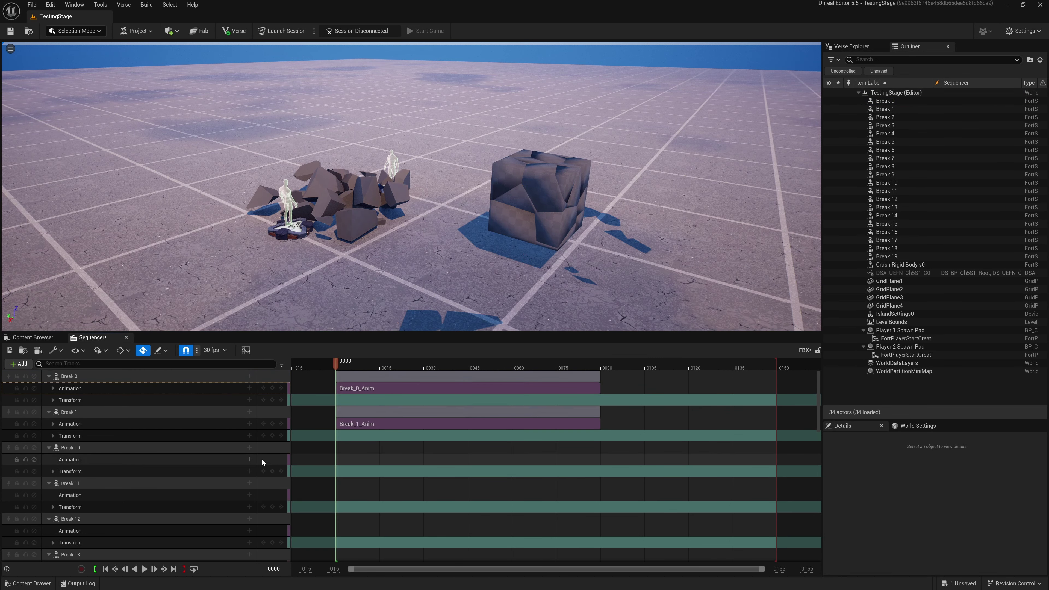
pyautogui.click(249, 459)
pyautogui.click(281, 363)
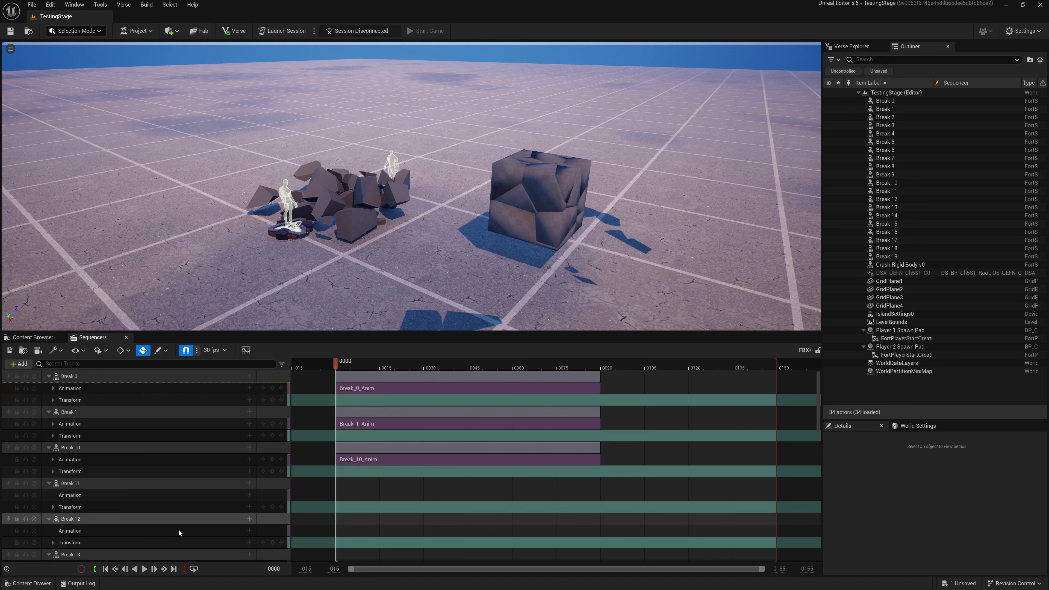
pyautogui.click(147, 570)
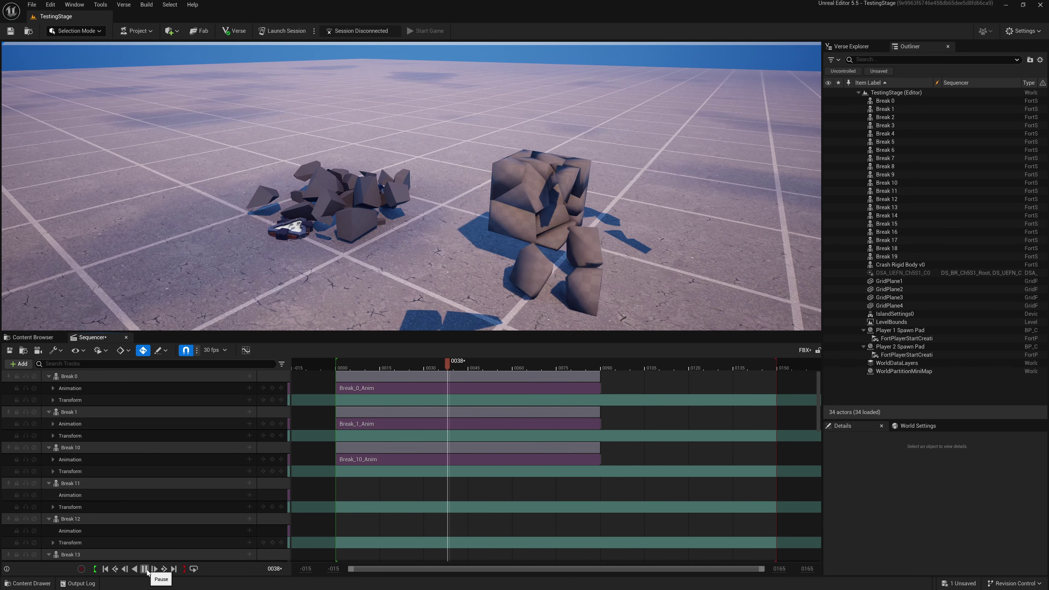
pyautogui.click(145, 570)
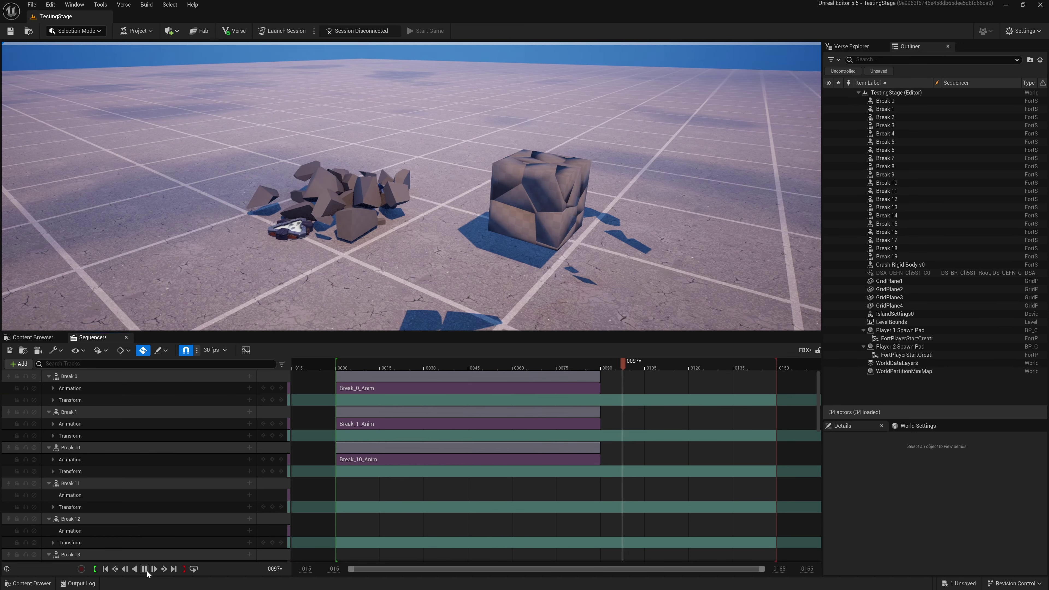
pyautogui.press('Up')
pyautogui.press('space')
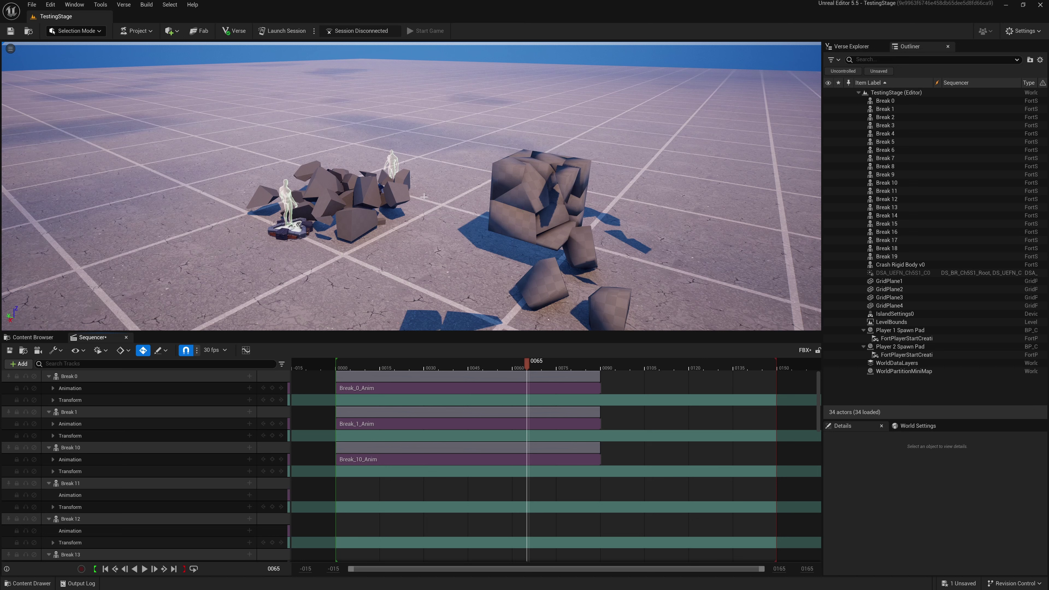
pyautogui.moveTo(527, 364); pyautogui.dragTo(543, 365)
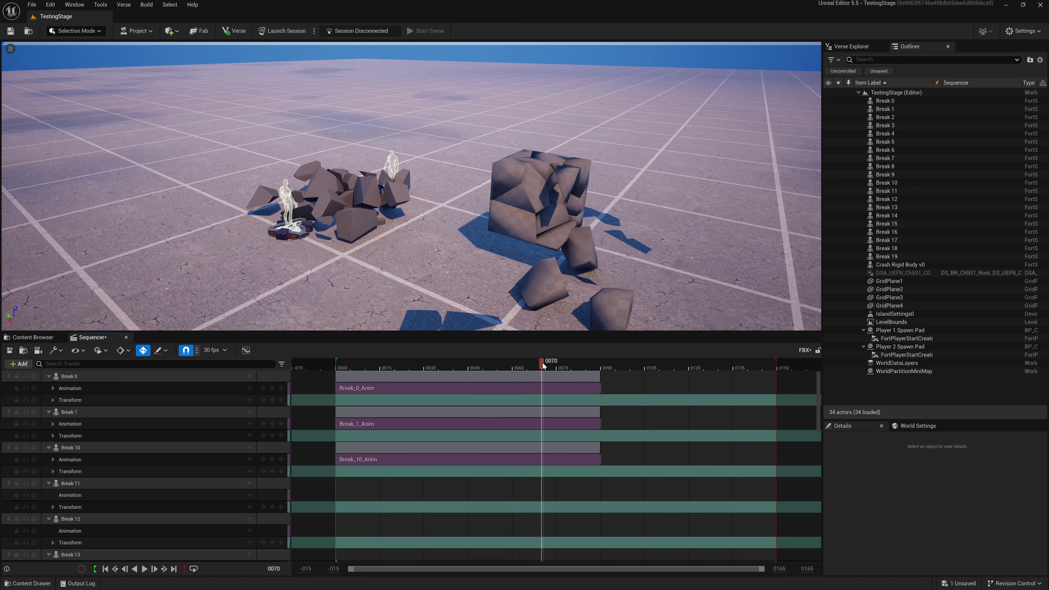
pyautogui.click(493, 392)
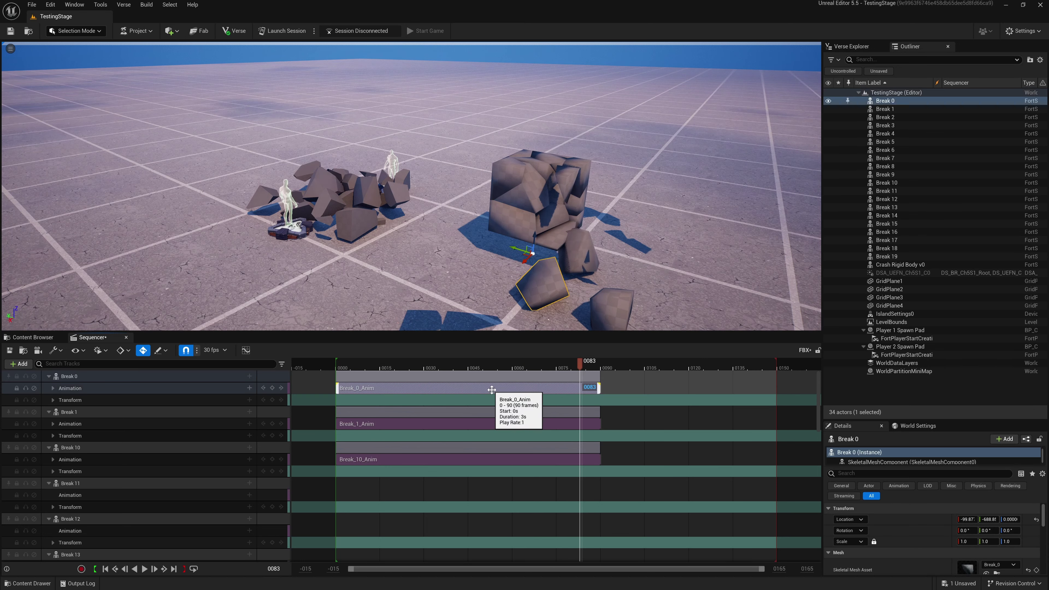
pyautogui.keyDown('ctrl'); pyautogui.click(498, 423); pyautogui.keyUp('ctrl')
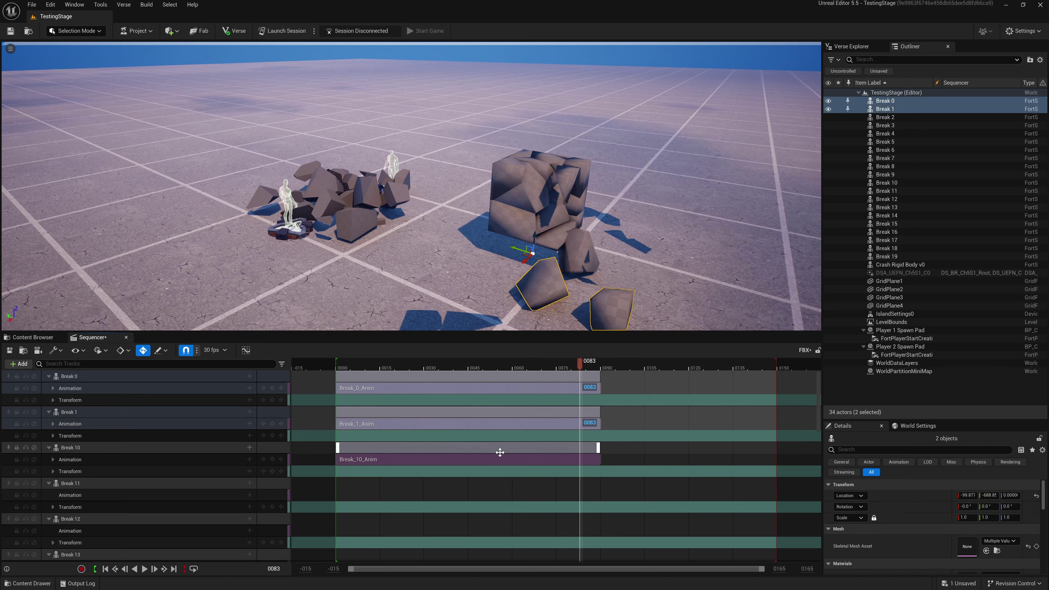
pyautogui.keyDown('ctrl'); pyautogui.click(497, 460); pyautogui.keyUp('ctrl')
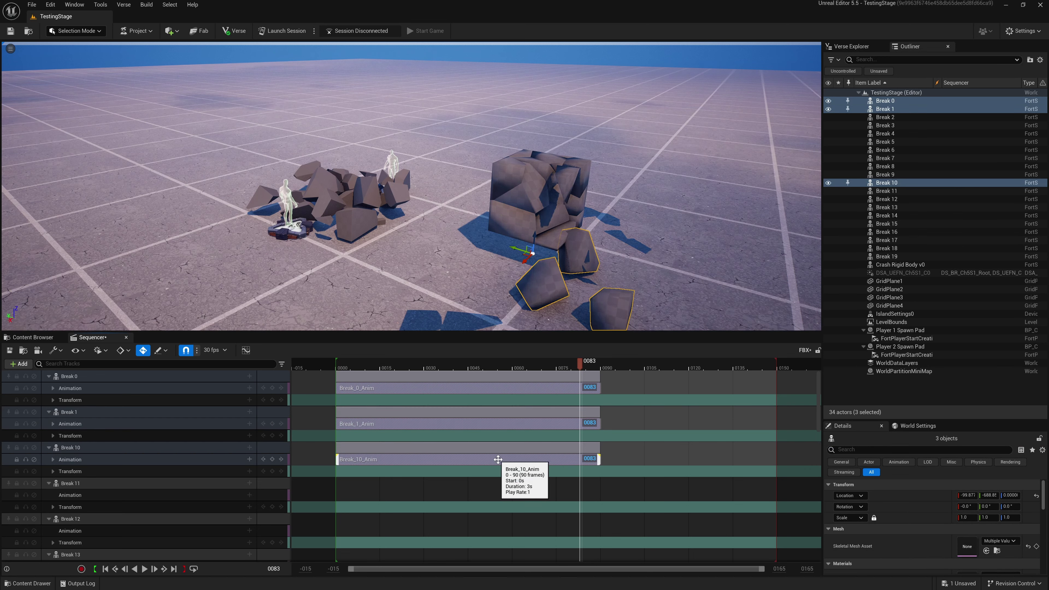
pyautogui.rightClick(498, 459)
pyautogui.moveTo(549, 230)
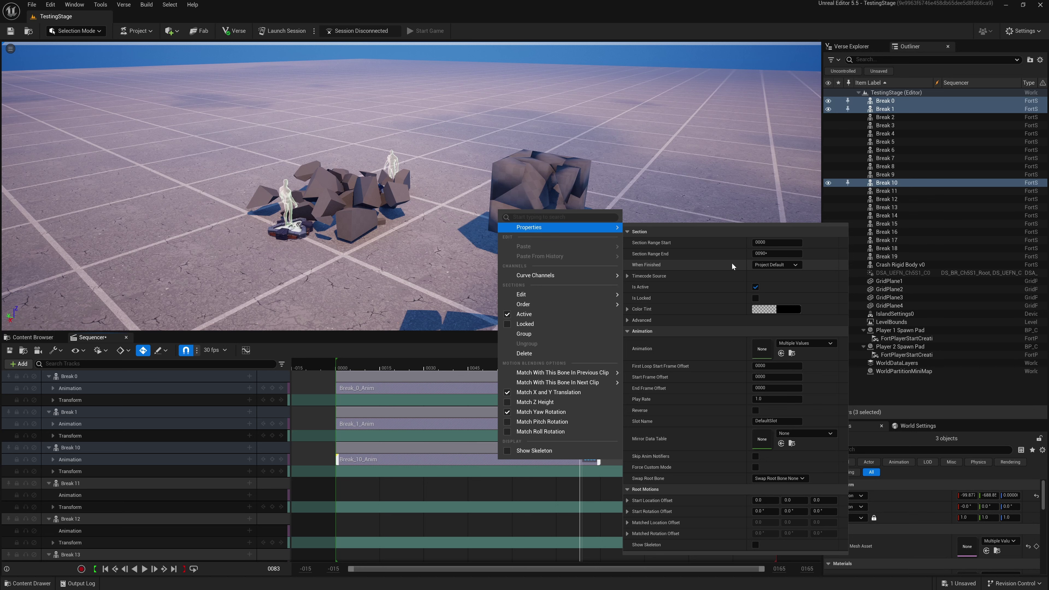
pyautogui.click(778, 265)
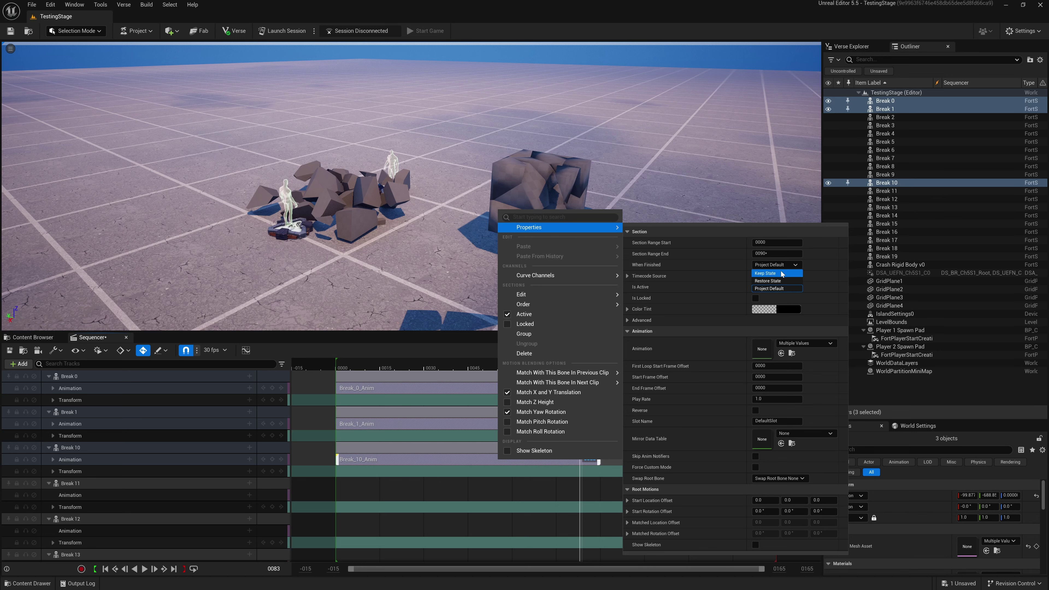
pyautogui.click(421, 488)
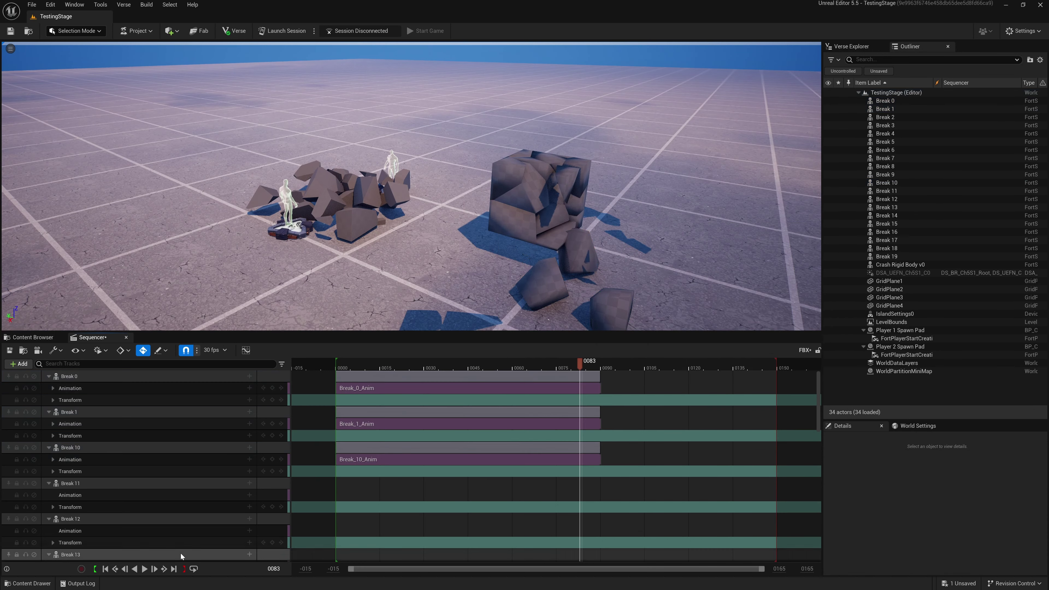
pyautogui.click(107, 569)
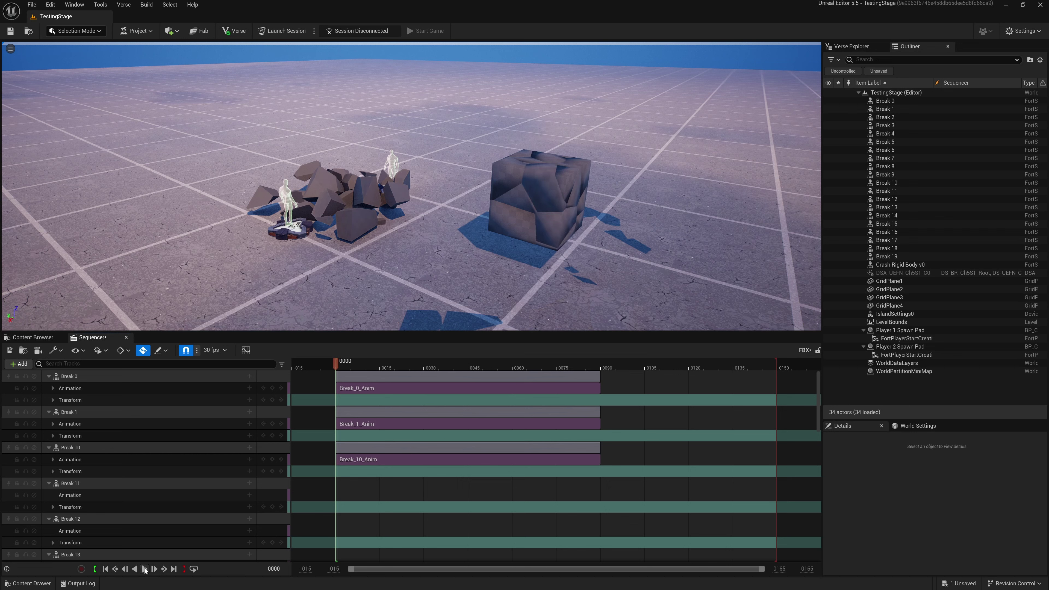
# Step: Play the FBX shatter sequence from the start
pyautogui.click(144, 569)
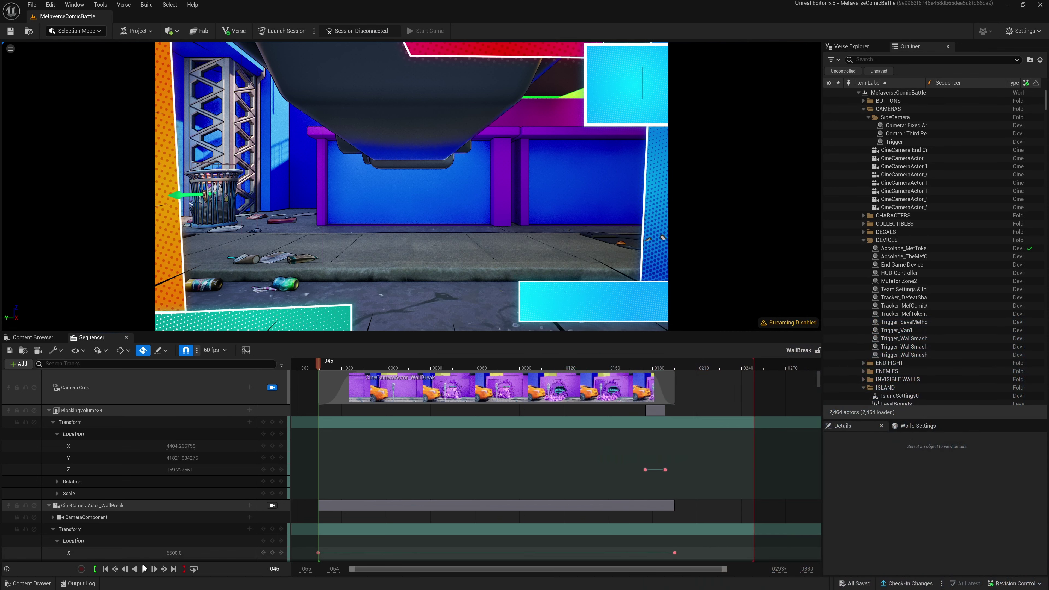
pyautogui.click(144, 568)
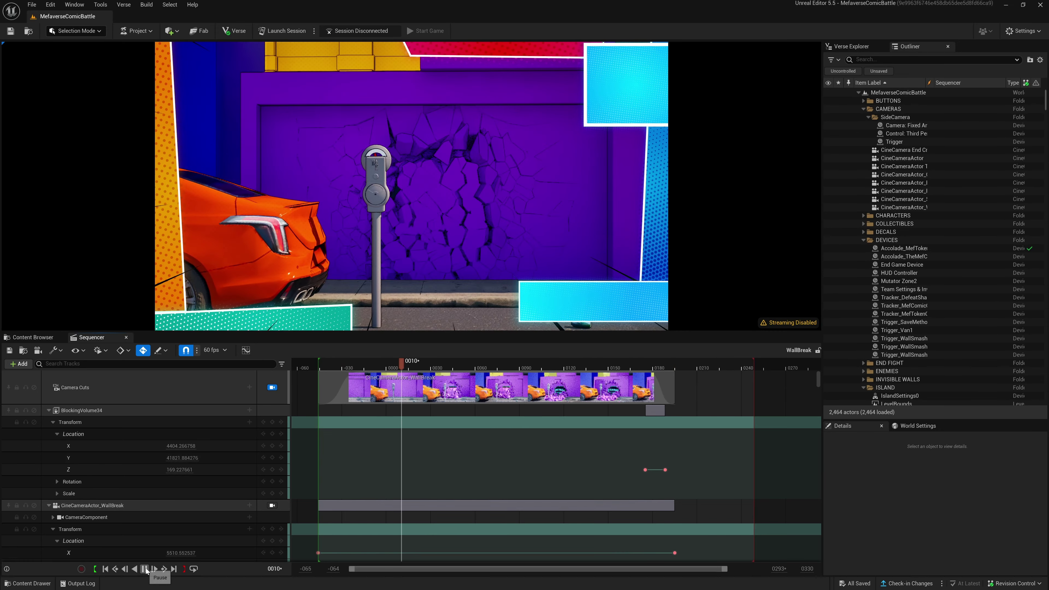
pyautogui.click(144, 569)
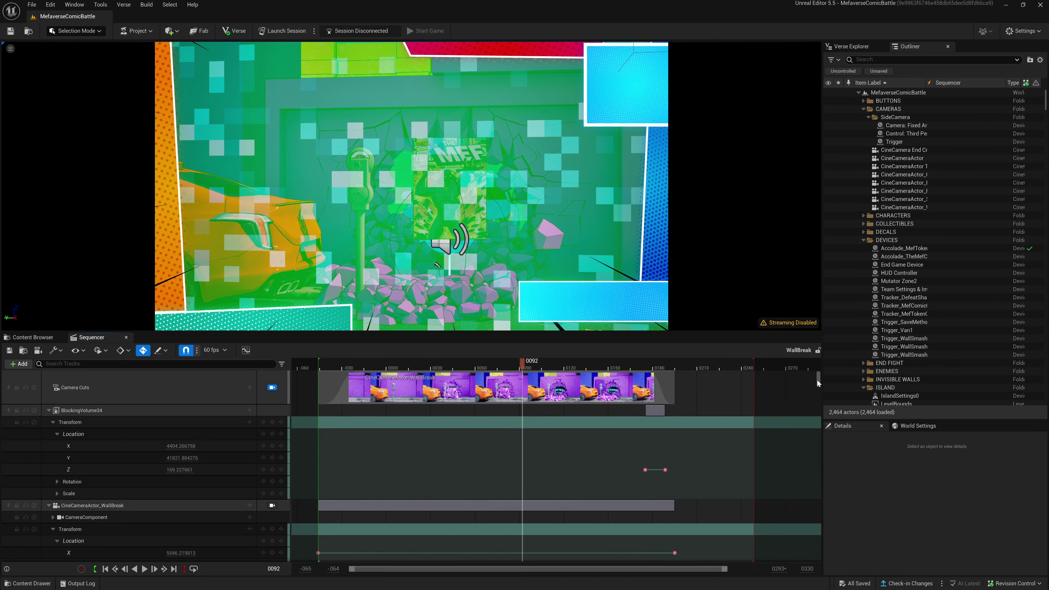
pyautogui.scroll(-15, 817, 381)
pyautogui.scroll(5, 132, 509)
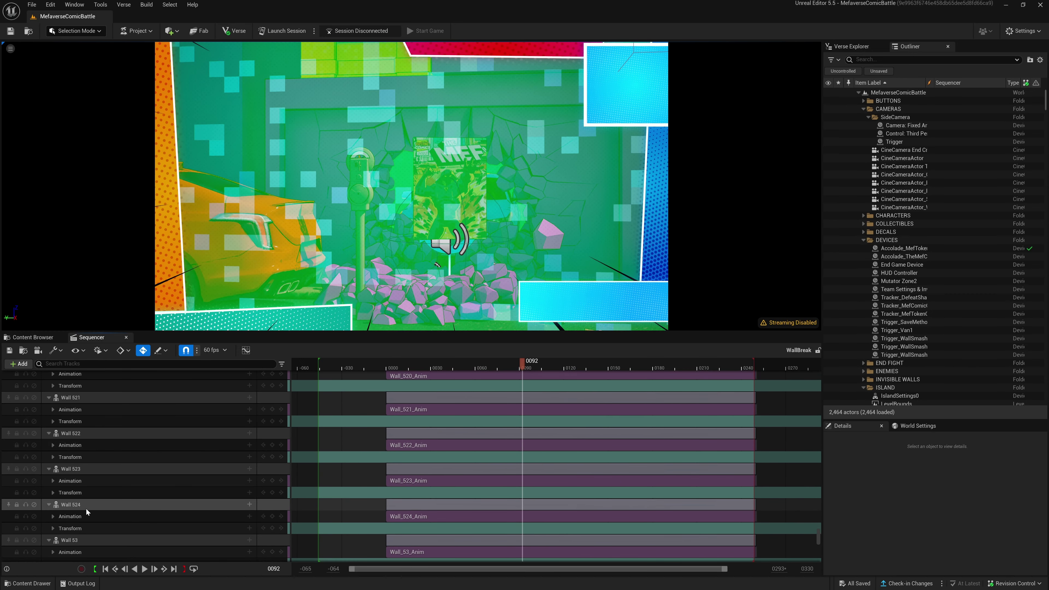
pyautogui.click(447, 513)
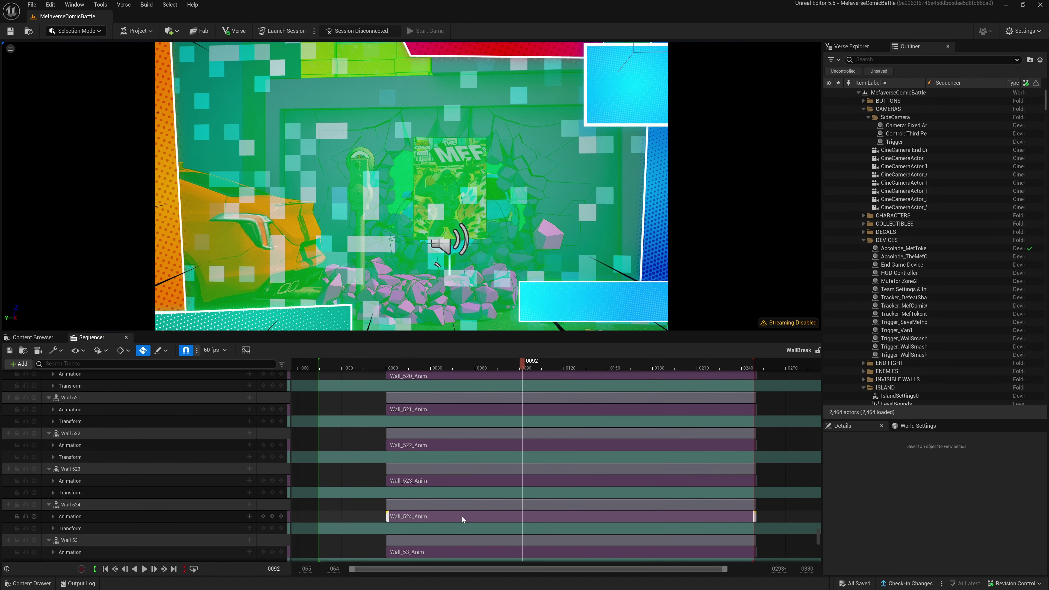